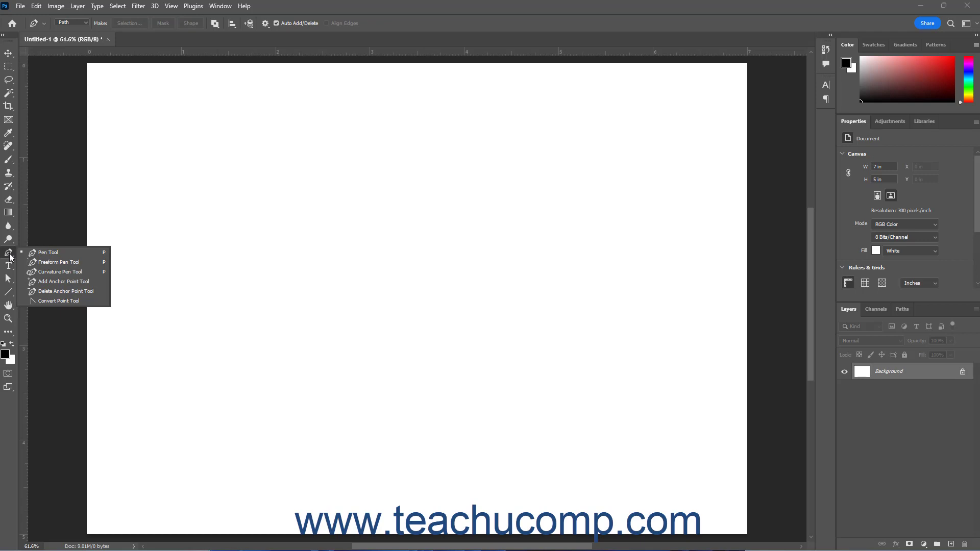
- Activate the Pen tool and review its available tool presets without choosing one
{"action": "left_click", "coordinate": [39, 254]}
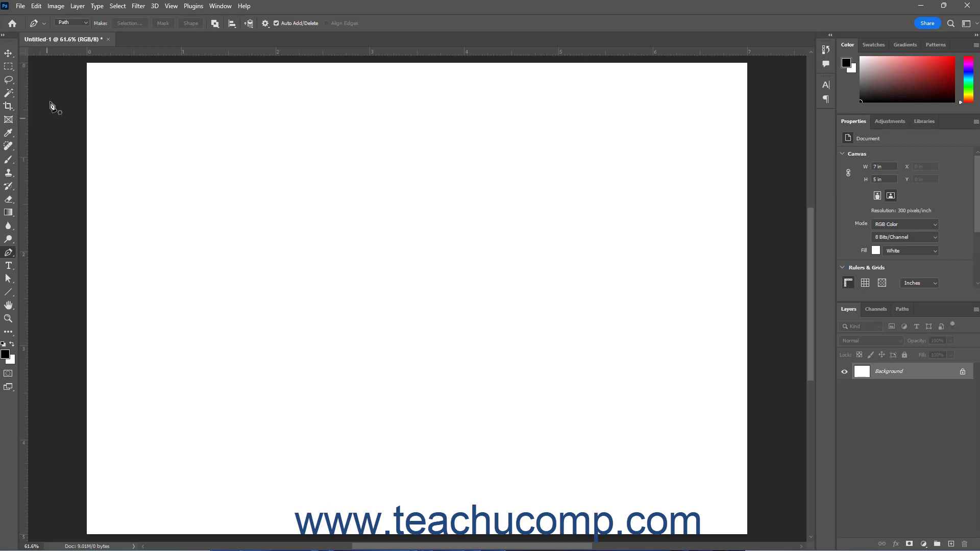
{"action": "left_click", "coordinate": [43, 24]}
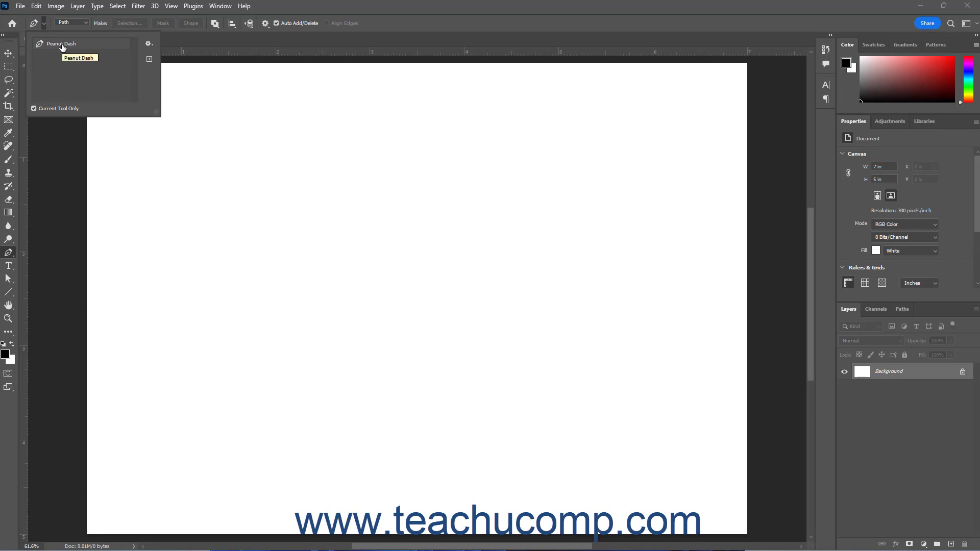
{"action": "left_click", "coordinate": [45, 24]}
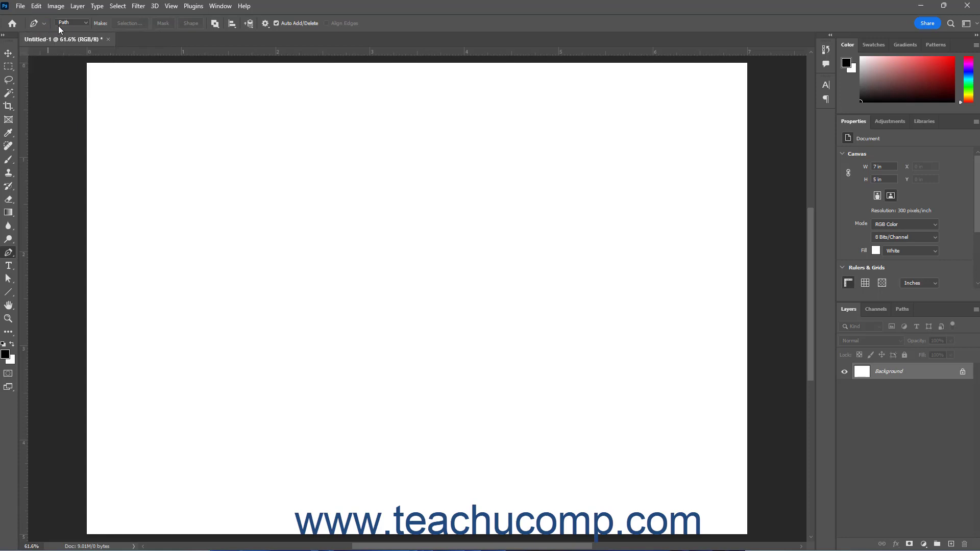
- Try the Pen tool's Shape mode to see its fill and stroke options, and return it to Path mode
{"action": "left_click", "coordinate": [86, 22]}
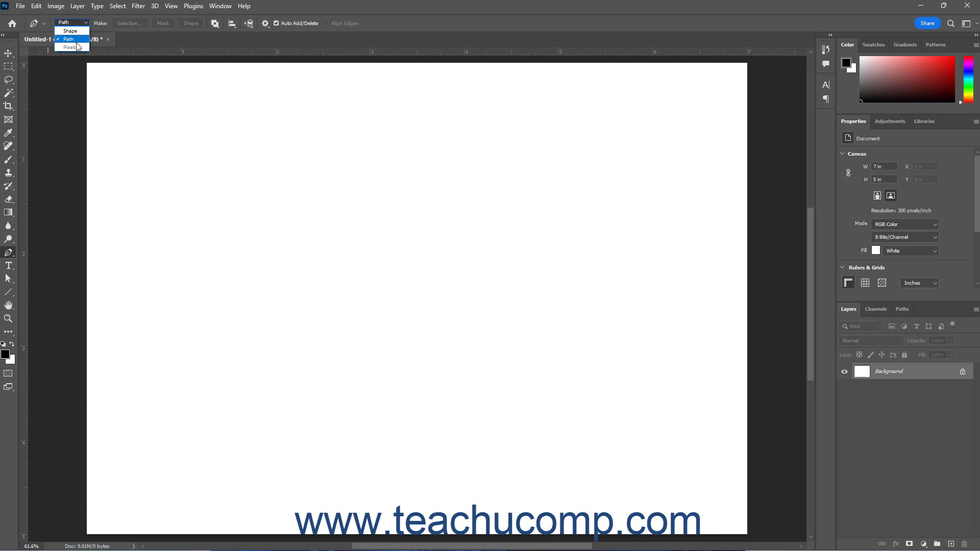
{"action": "left_click", "coordinate": [78, 33]}
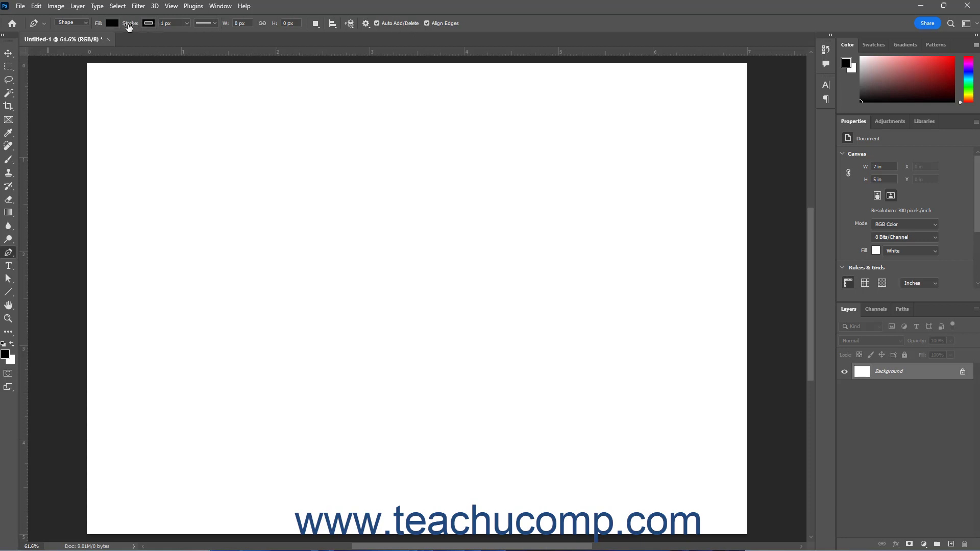
{"action": "left_click", "coordinate": [88, 23]}
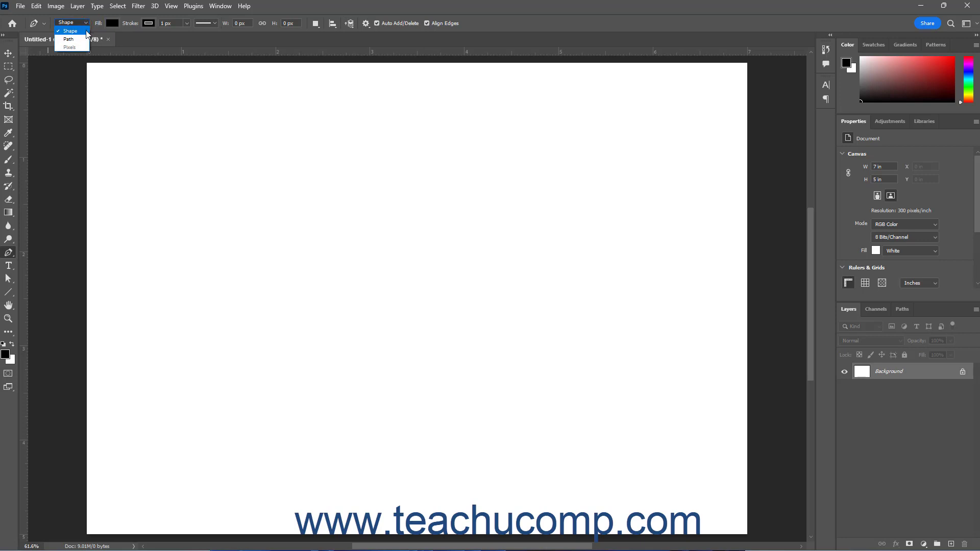
{"action": "left_click", "coordinate": [68, 39]}
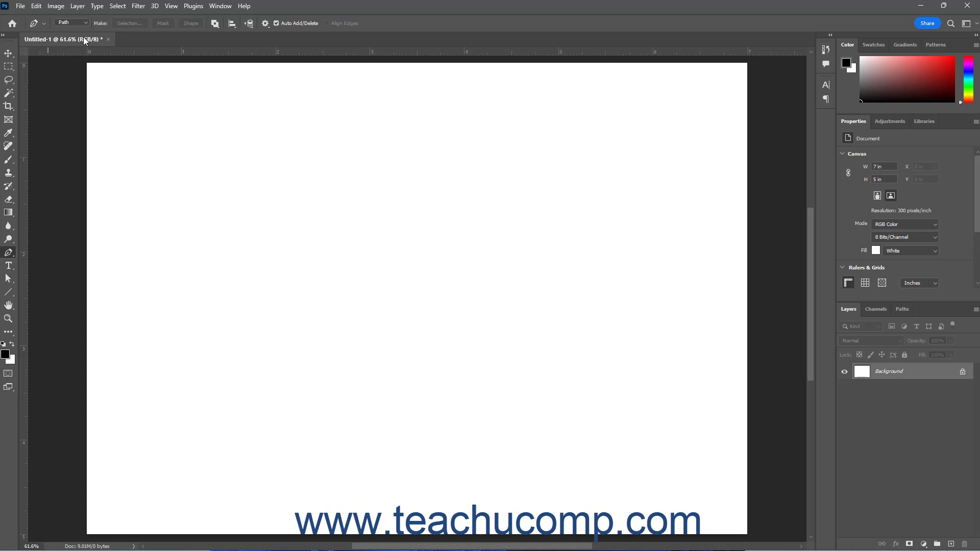
- Set the Pen tool to Shape mode and add a new empty layer above the Background layer
{"action": "left_click", "coordinate": [901, 310]}
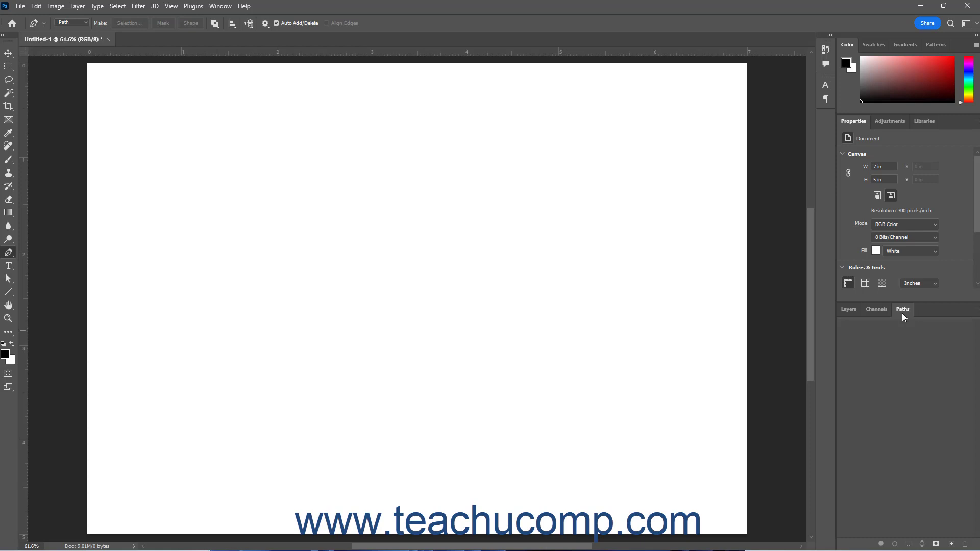
{"action": "left_click", "coordinate": [86, 23]}
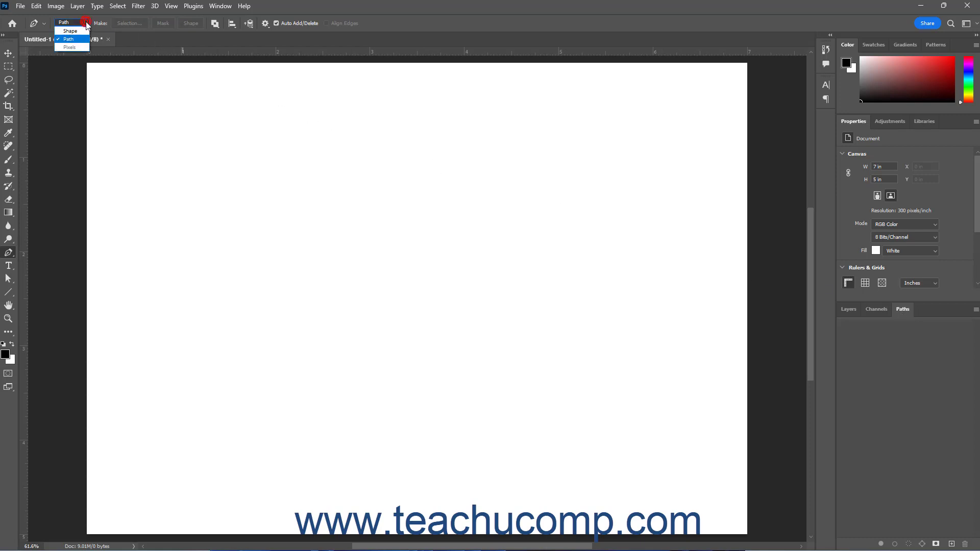
{"action": "left_click", "coordinate": [83, 29]}
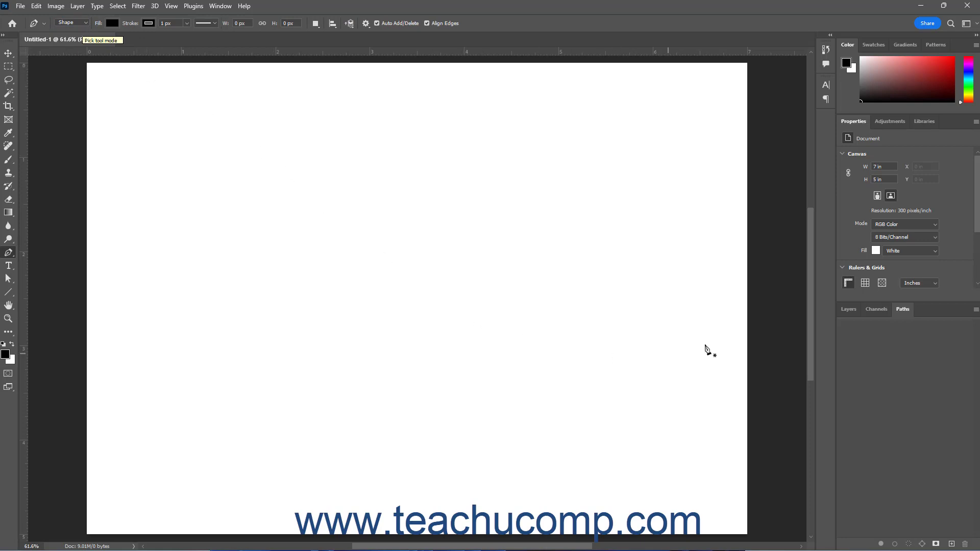
{"action": "left_click", "coordinate": [849, 311]}
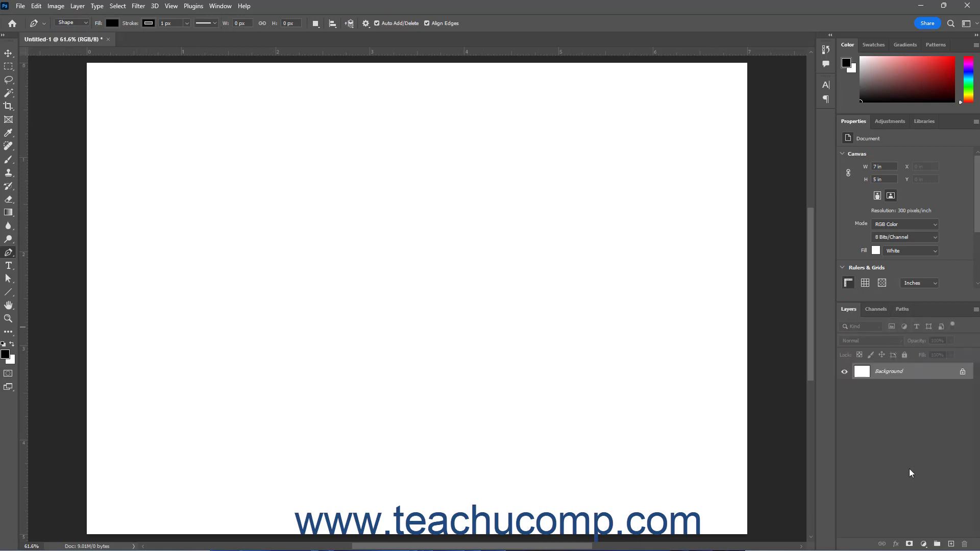
{"action": "left_click", "coordinate": [951, 544]}
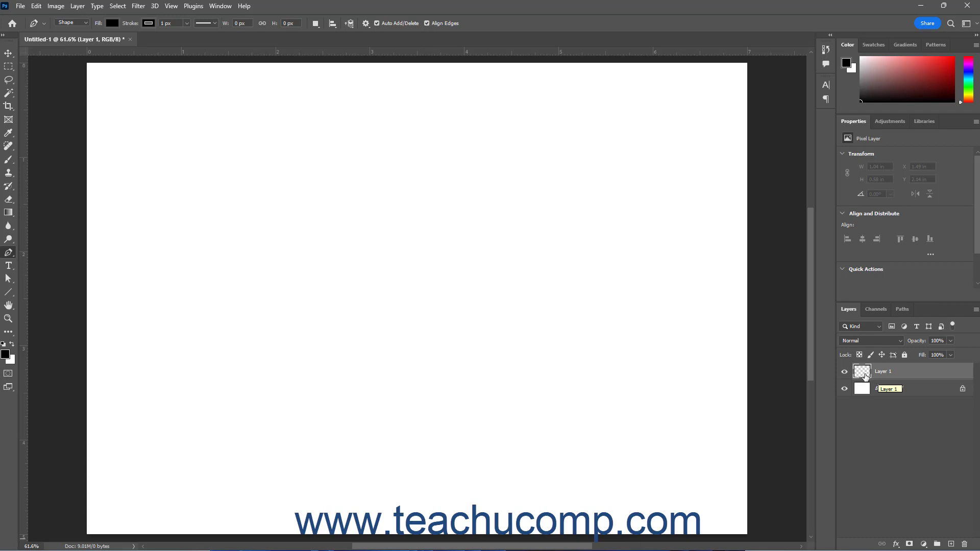
- Review how new shapes combine with existing ones, and set the Pen tool's mode back to Path
{"action": "left_click", "coordinate": [316, 24]}
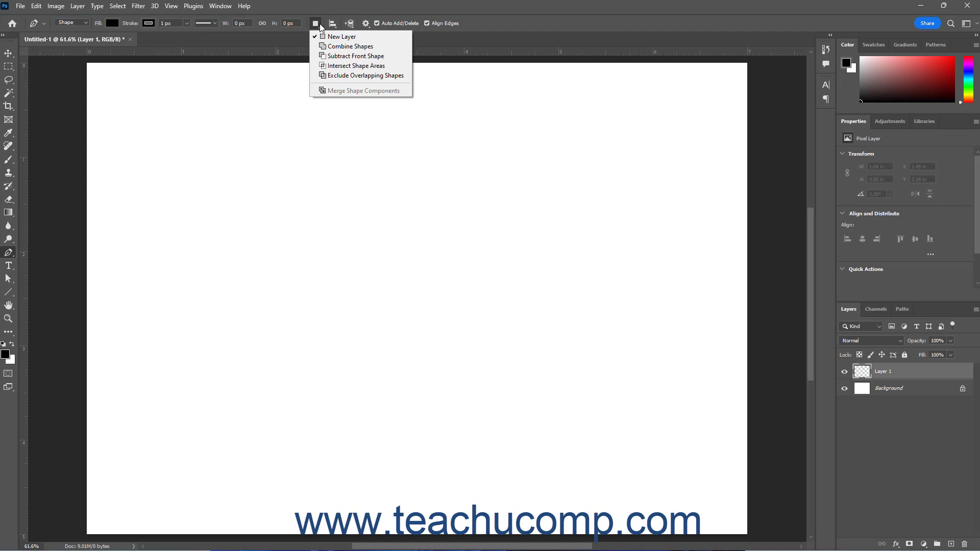
{"action": "left_click", "coordinate": [320, 25]}
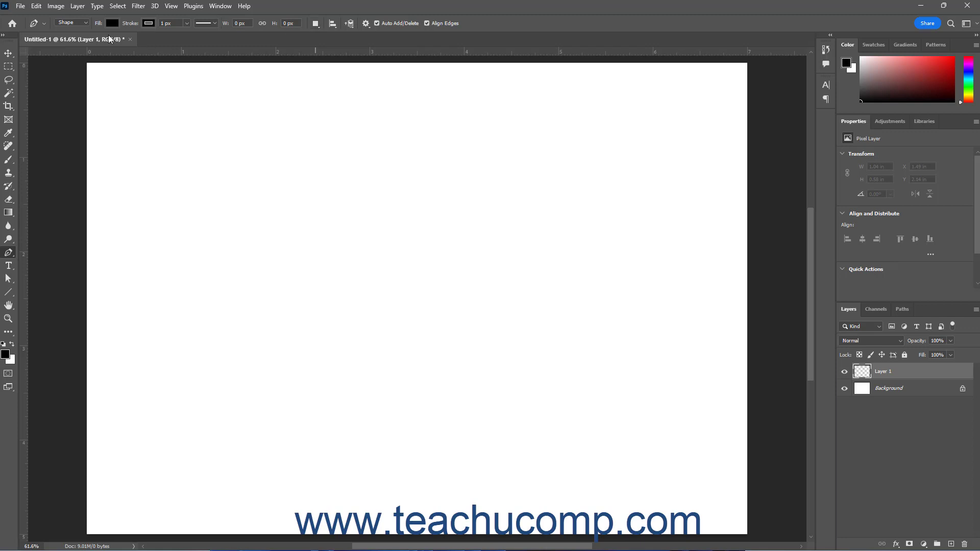
{"action": "left_click", "coordinate": [87, 23]}
{"action": "left_click", "coordinate": [84, 39]}
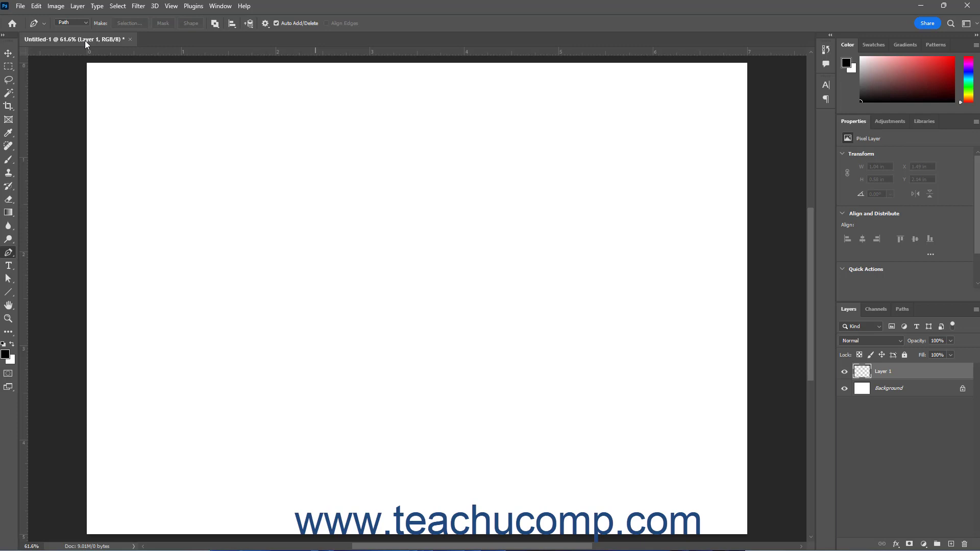
- Examine the path display options, including the available thicknesses, colors and the Rubber Band setting
{"action": "left_click", "coordinate": [264, 24]}
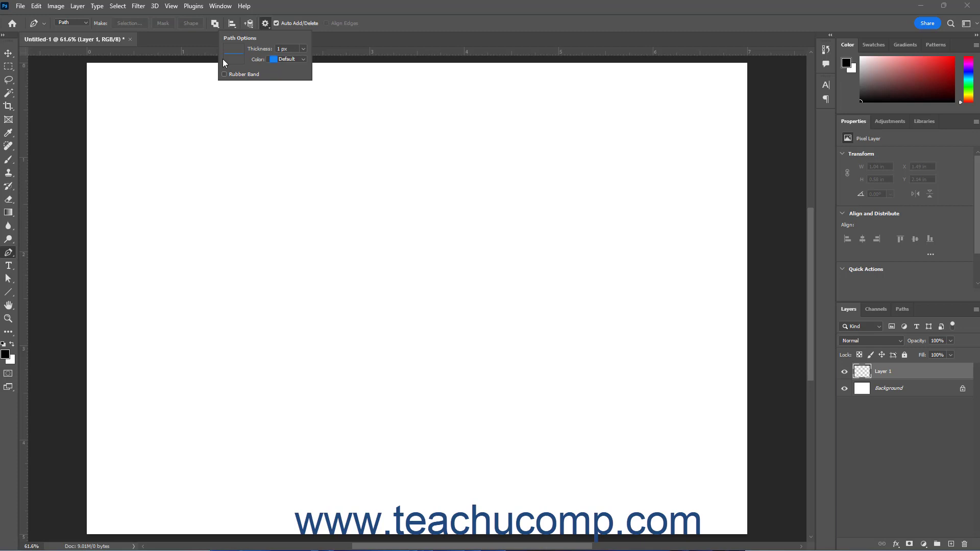
{"action": "left_click", "coordinate": [303, 52]}
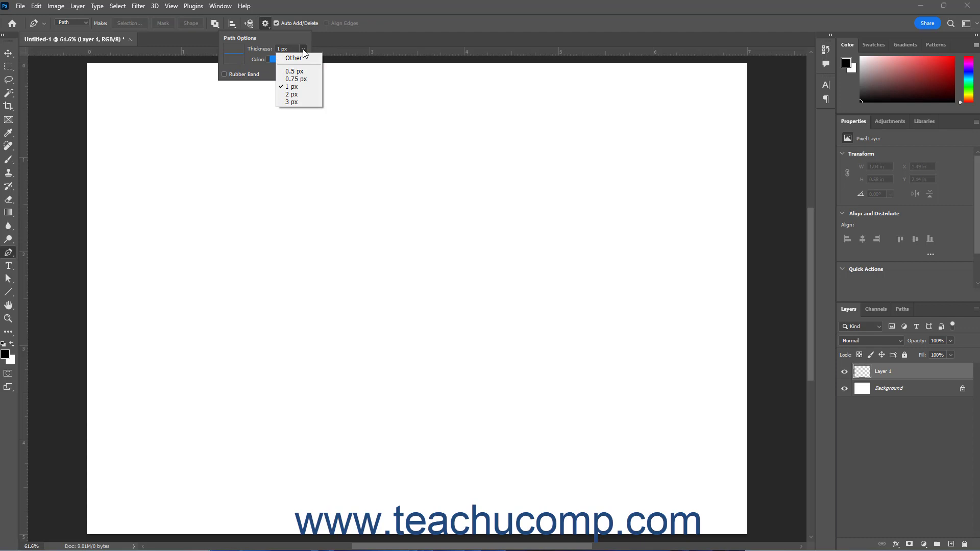
{"action": "left_click", "coordinate": [303, 52]}
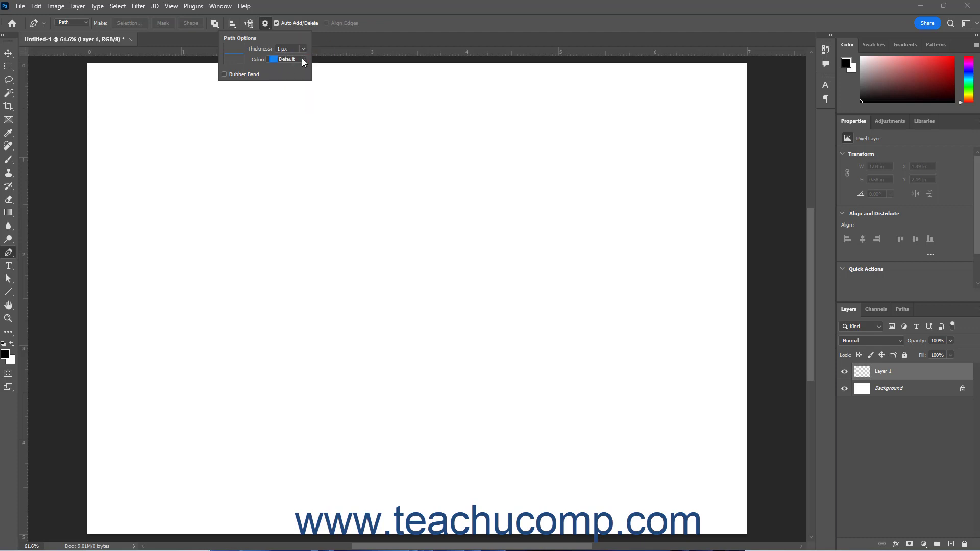
{"action": "left_click", "coordinate": [304, 61]}
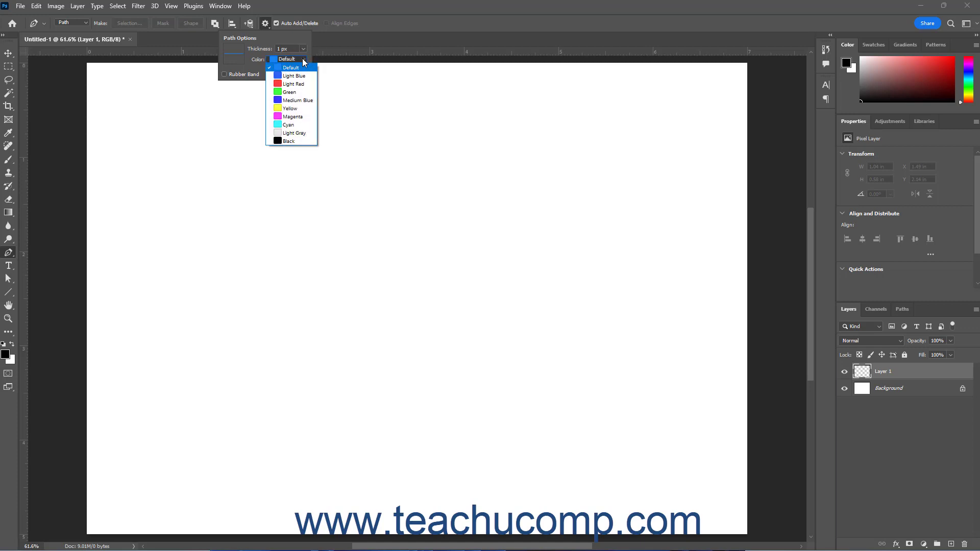
{"action": "left_click", "coordinate": [305, 61]}
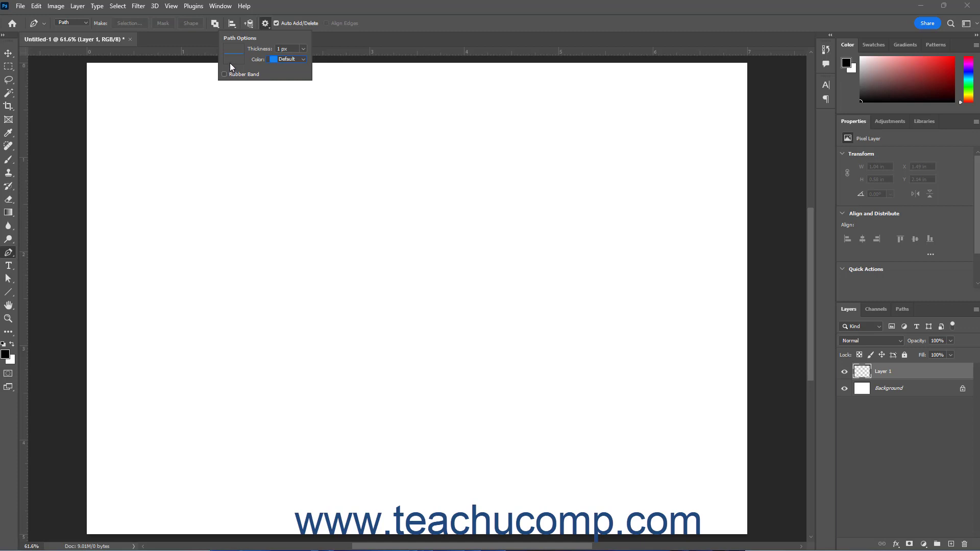
{"action": "left_click", "coordinate": [266, 24]}
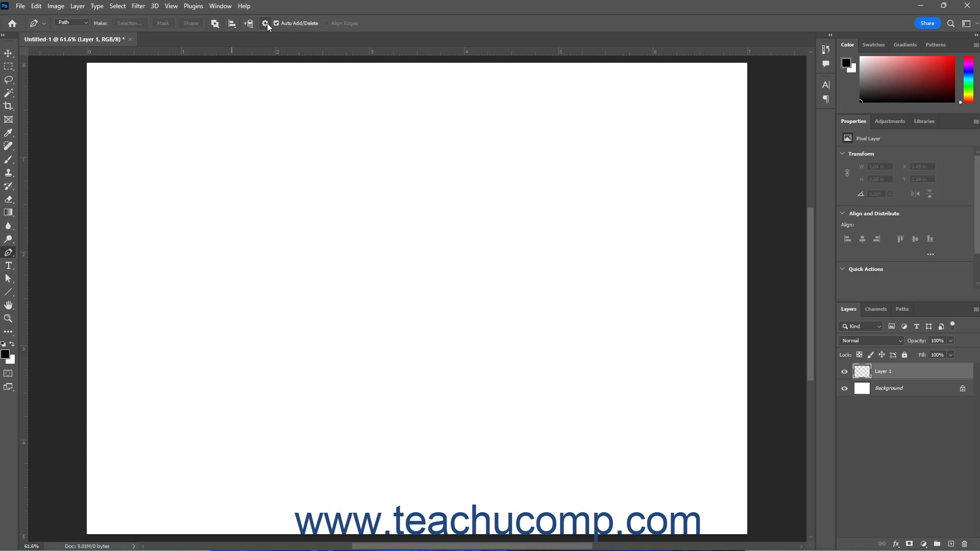
- Draw a closed, thin zigzag band about 2.26 in wide in the canvas's upper-left area, using ten straight-segment anchor points
{"action": "left_click", "coordinate": [210, 181]}
{"action": "left_click", "coordinate": [272, 122]}
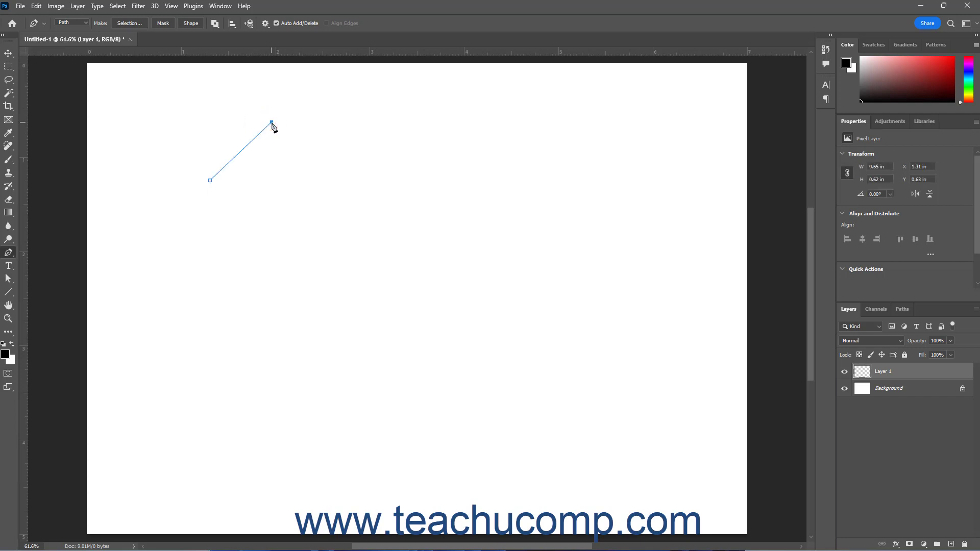
{"action": "left_click", "coordinate": [322, 180]}
{"action": "left_click", "coordinate": [391, 123]}
{"action": "left_click", "coordinate": [423, 182]}
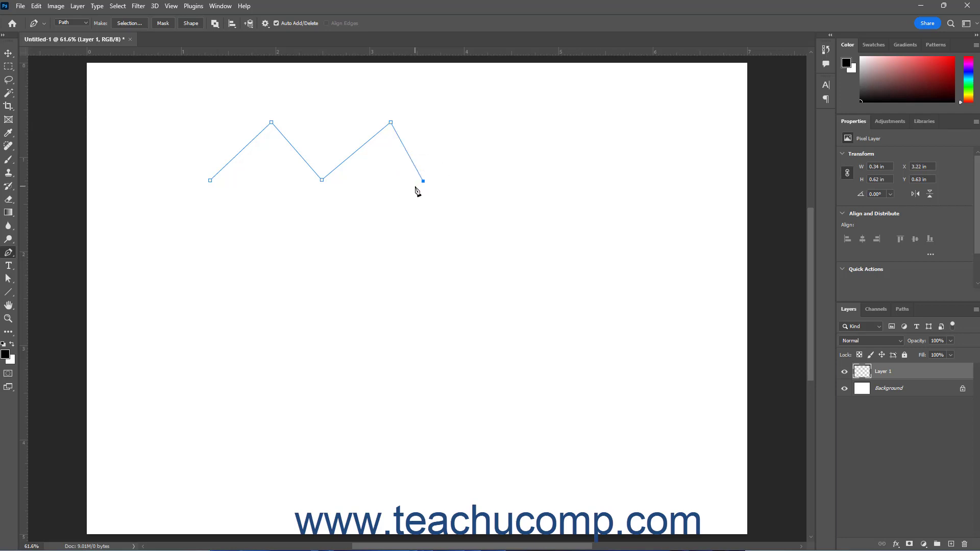
{"action": "left_click", "coordinate": [415, 186], "text": "ctrl"}
{"action": "left_click", "coordinate": [388, 138]}
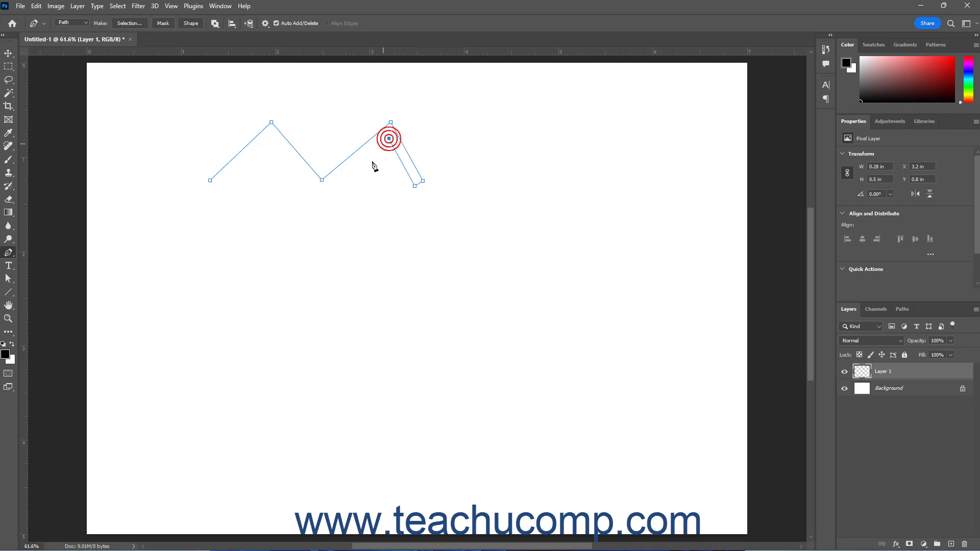
{"action": "left_click", "coordinate": [322, 195]}
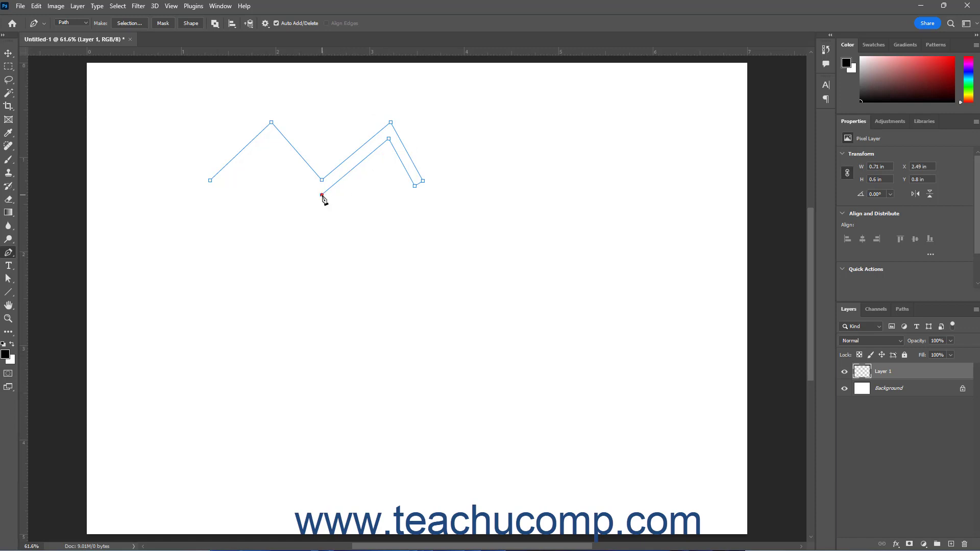
{"action": "left_click", "coordinate": [271, 138]}
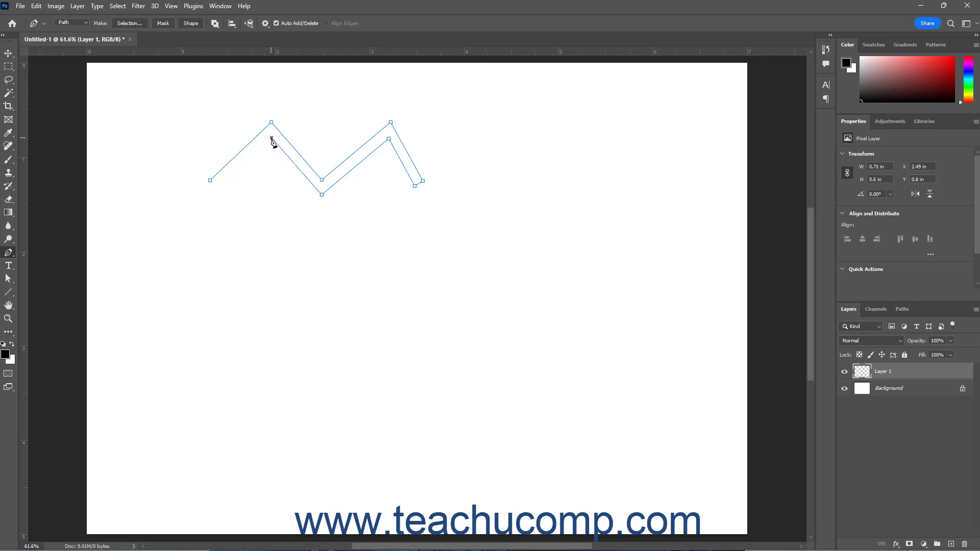
{"action": "left_click", "coordinate": [218, 190]}
{"action": "left_click", "coordinate": [211, 181]}
- Draw an open peak-shaped path of two straight segments below the zigzag band and end it unclosed
{"action": "left_click", "coordinate": [275, 365]}
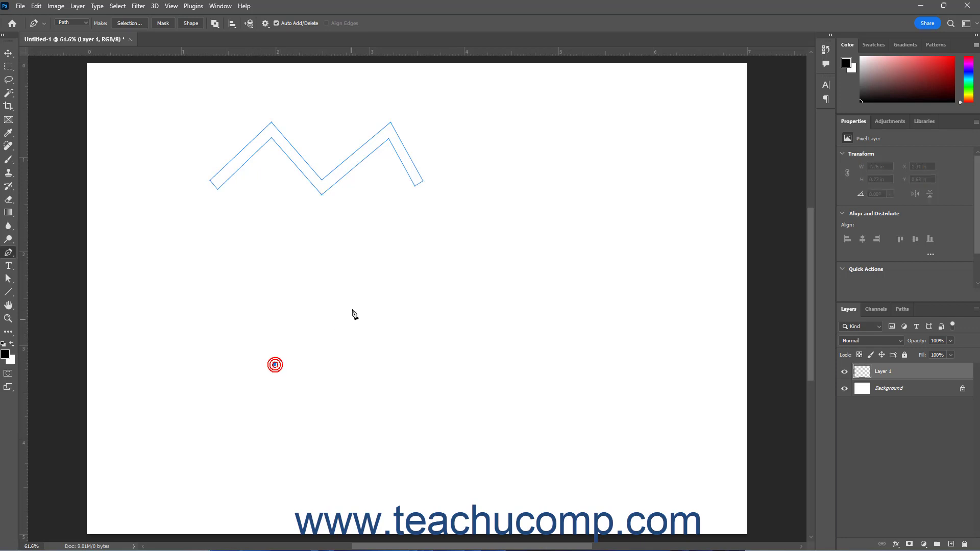
{"action": "left_click", "coordinate": [359, 299]}
{"action": "left_click", "coordinate": [401, 367]}
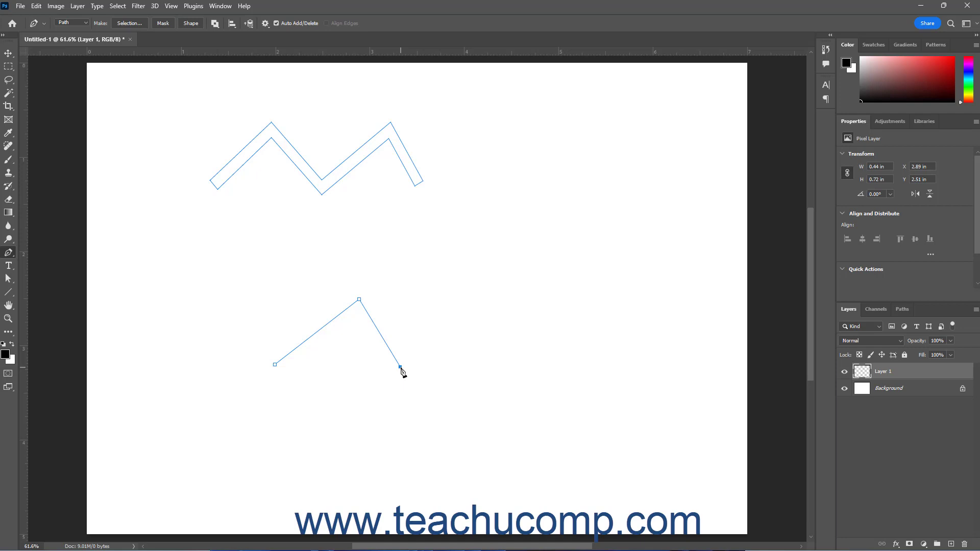
{"action": "key", "text": "Escape"}
- Show the document's paths and set their thumbnails to the largest size
{"action": "left_click", "coordinate": [900, 309]}
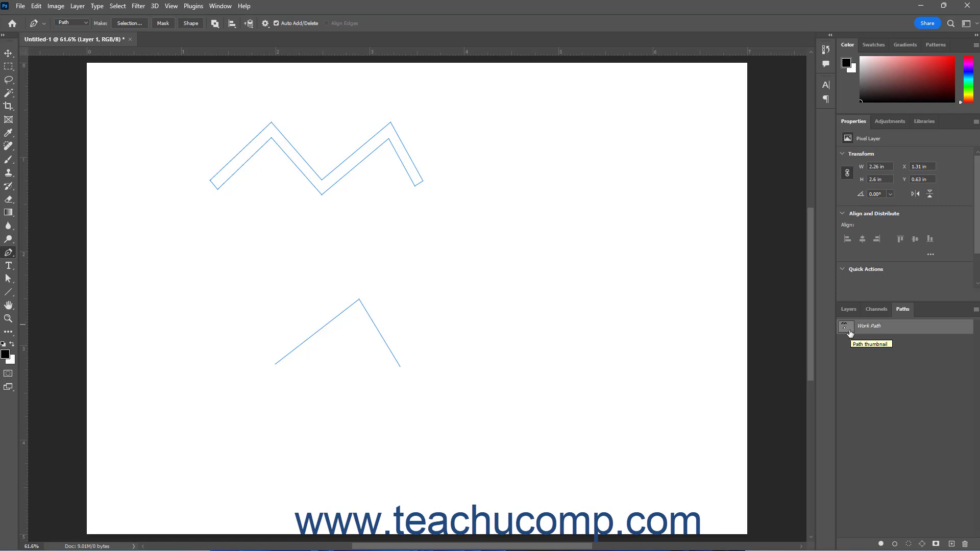
{"action": "left_click", "coordinate": [976, 310]}
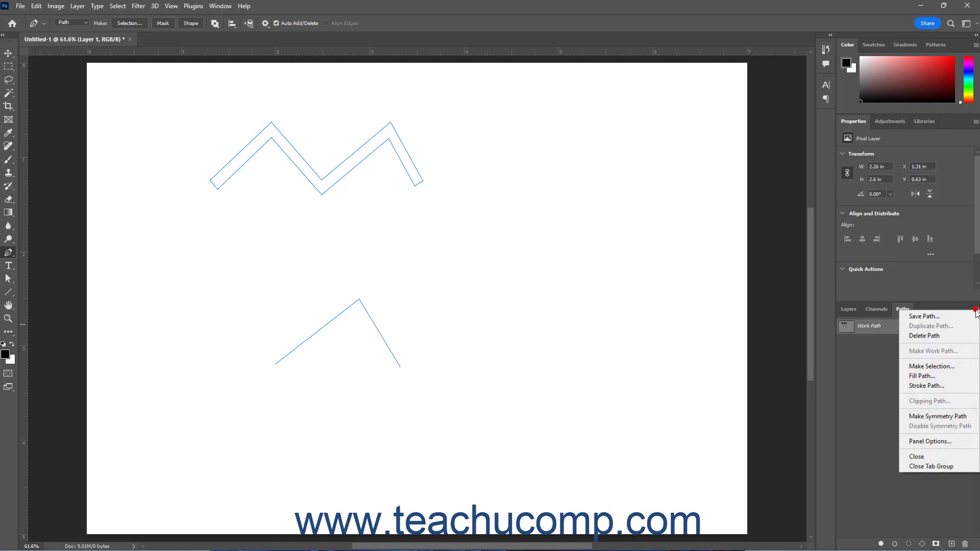
{"action": "left_click", "coordinate": [951, 442]}
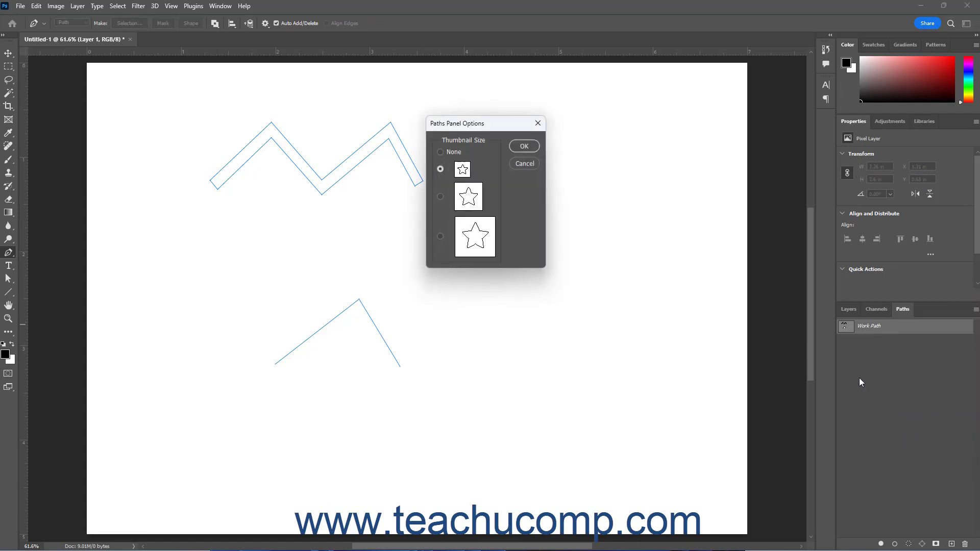
{"action": "left_click", "coordinate": [440, 238]}
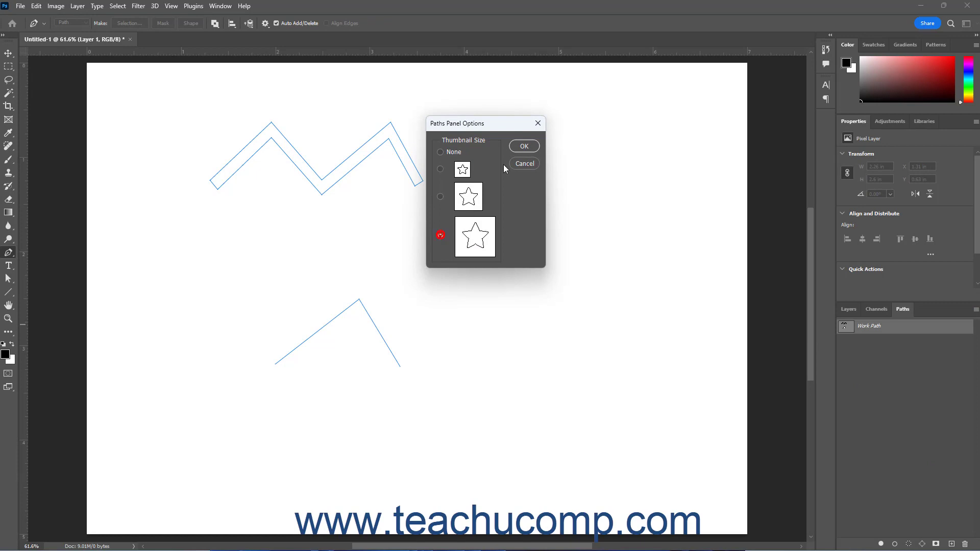
{"action": "left_click", "coordinate": [524, 146]}
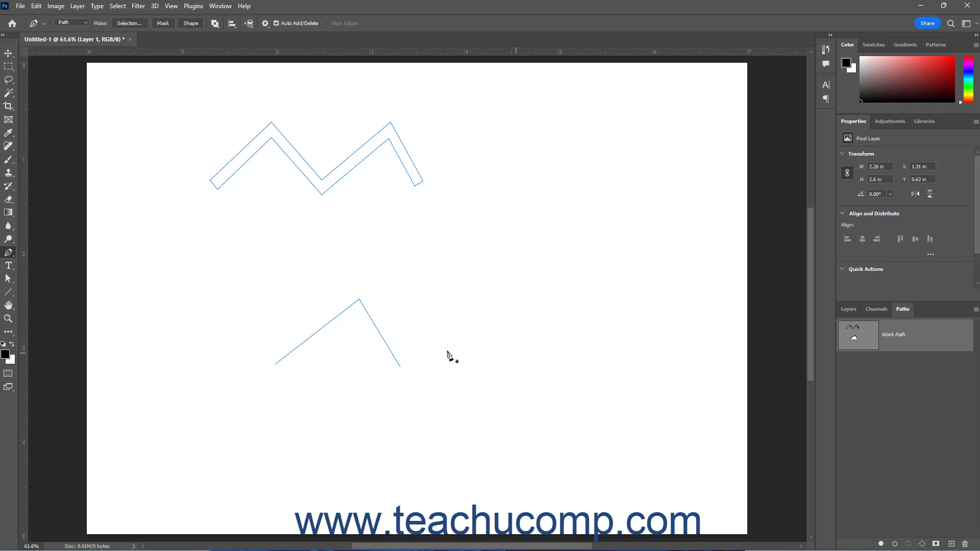
- Draw a horizontal 1 px line shape about 2.75 in long below the peak-shaped path
{"action": "left_click", "coordinate": [9, 292]}
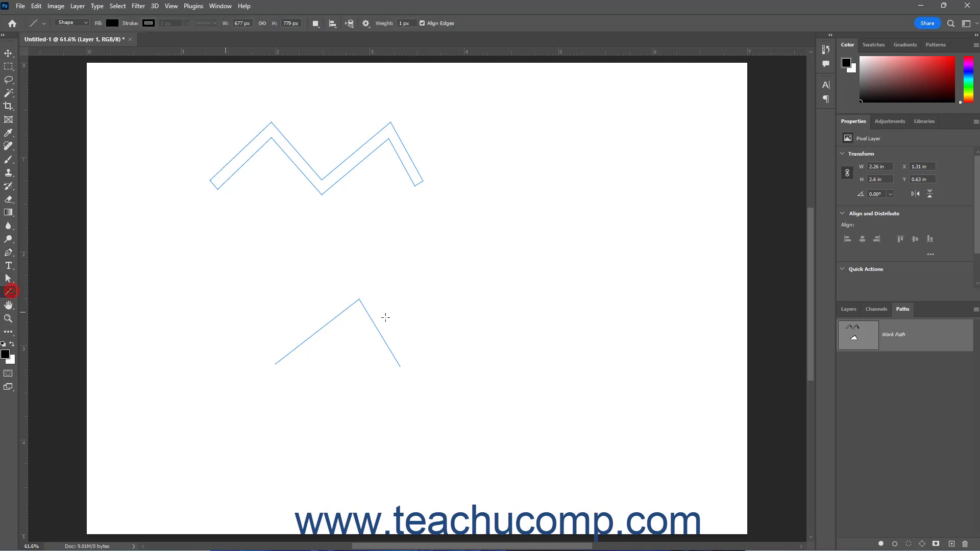
{"action": "left_click", "coordinate": [848, 309]}
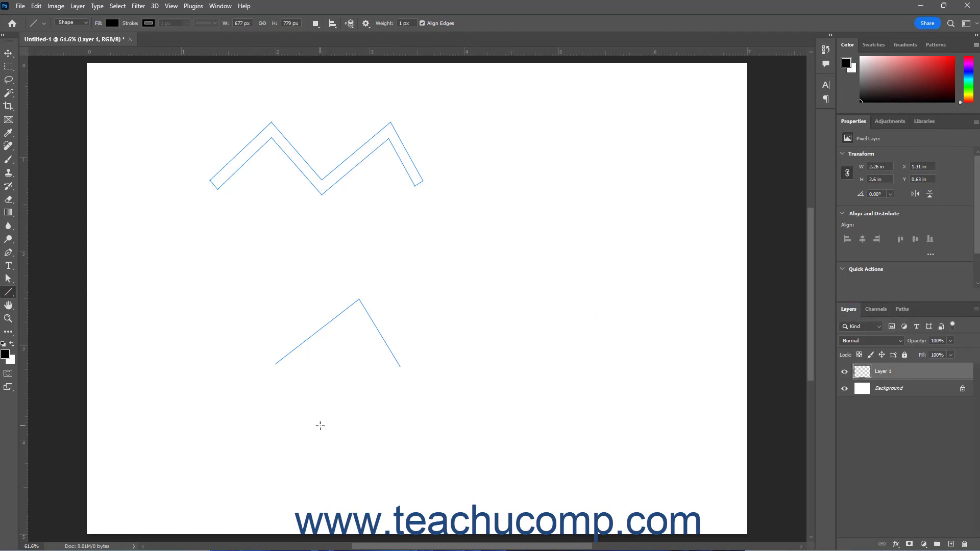
{"action": "left_click_drag", "start_coordinate": [319, 425], "coordinate": [578, 424]}
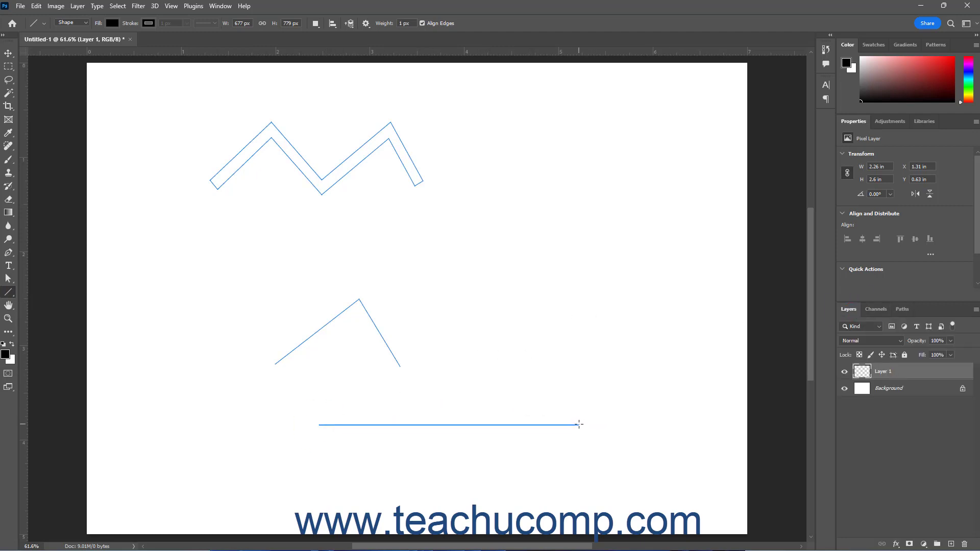
- Convert the line to a regular path by moving its upper-left anchor point, and place that point onto the lower-left one
{"action": "left_click", "coordinate": [9, 318]}
{"action": "left_click_drag", "start_coordinate": [319, 426], "coordinate": [488, 431]}
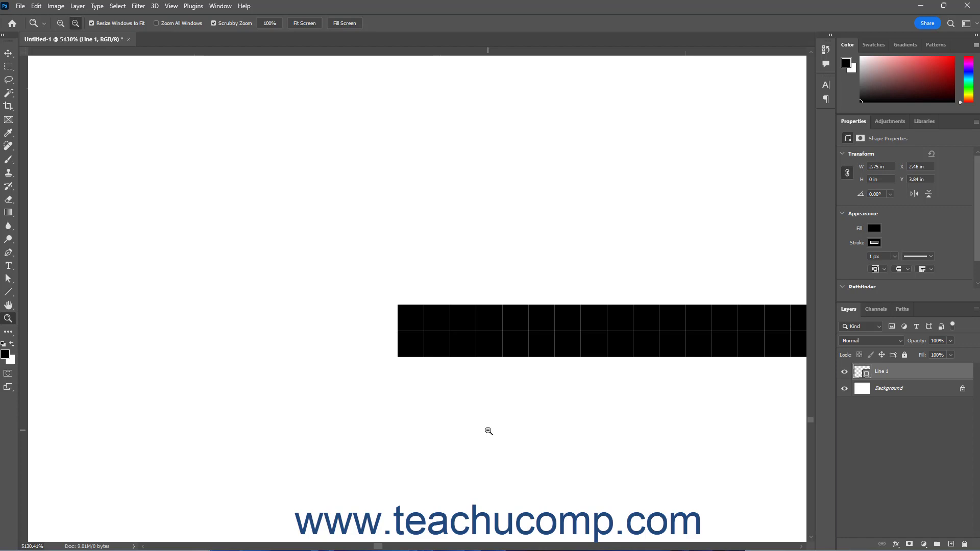
{"action": "left_click", "coordinate": [9, 280]}
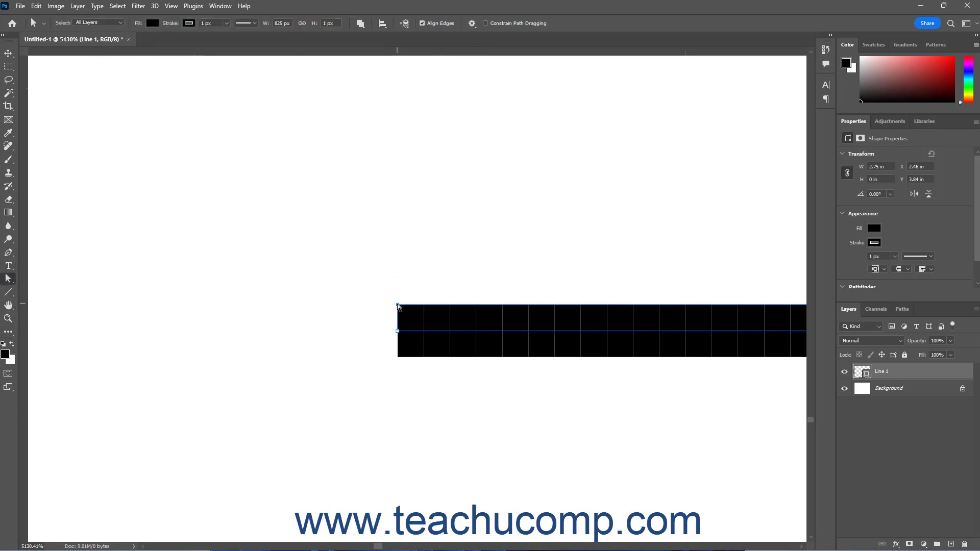
{"action": "left_click_drag", "start_coordinate": [397, 306], "coordinate": [398, 122]}
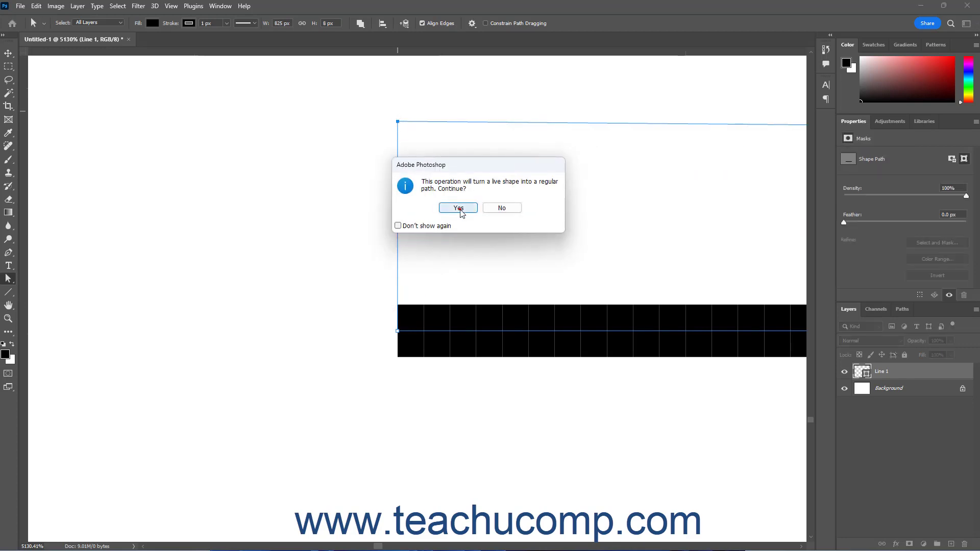
{"action": "left_click", "coordinate": [460, 209]}
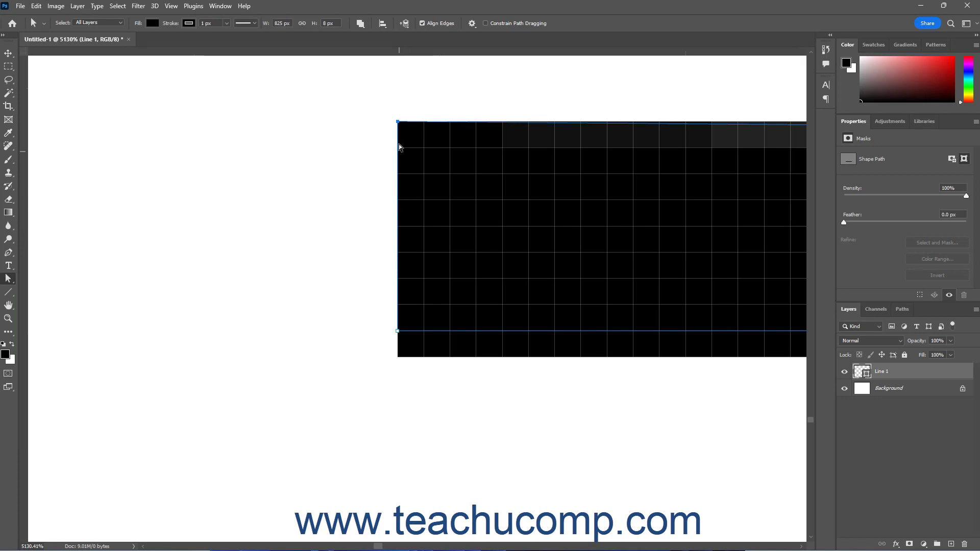
{"action": "left_click_drag", "start_coordinate": [398, 123], "coordinate": [411, 335]}
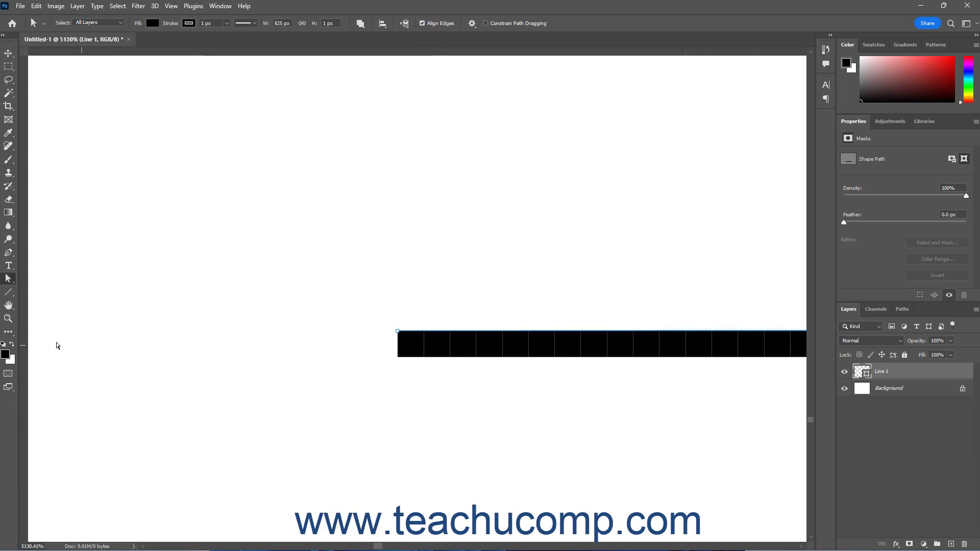
- Move the line's upper-right anchor point straight down onto its lower-right anchor point
{"action": "left_click", "coordinate": [8, 318]}
{"action": "left_click_drag", "start_coordinate": [590, 357], "coordinate": [453, 366]}
{"action": "left_click_drag", "start_coordinate": [452, 548], "coordinate": [578, 547]}
{"action": "left_click_drag", "start_coordinate": [598, 355], "coordinate": [755, 355]}
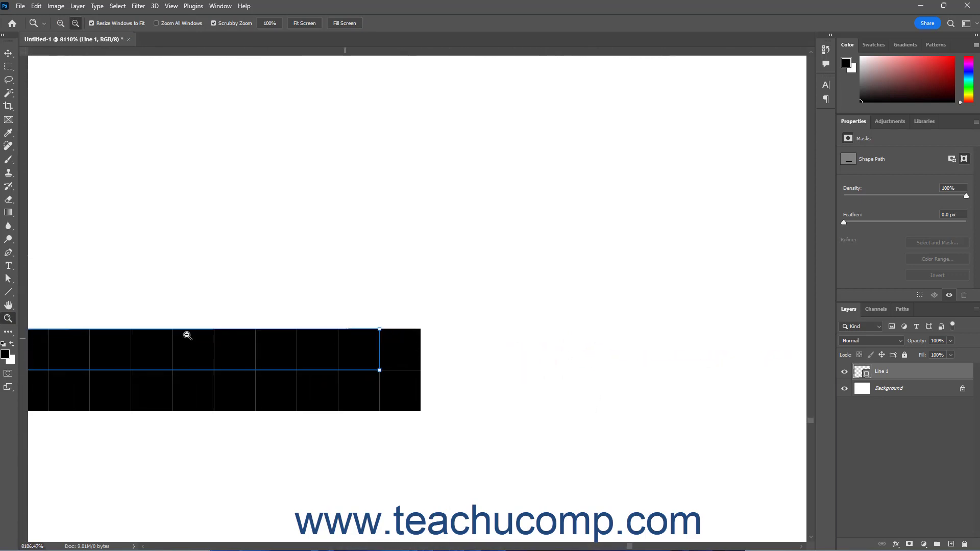
{"action": "left_click", "coordinate": [8, 279]}
{"action": "left_click_drag", "start_coordinate": [382, 332], "coordinate": [380, 371]}
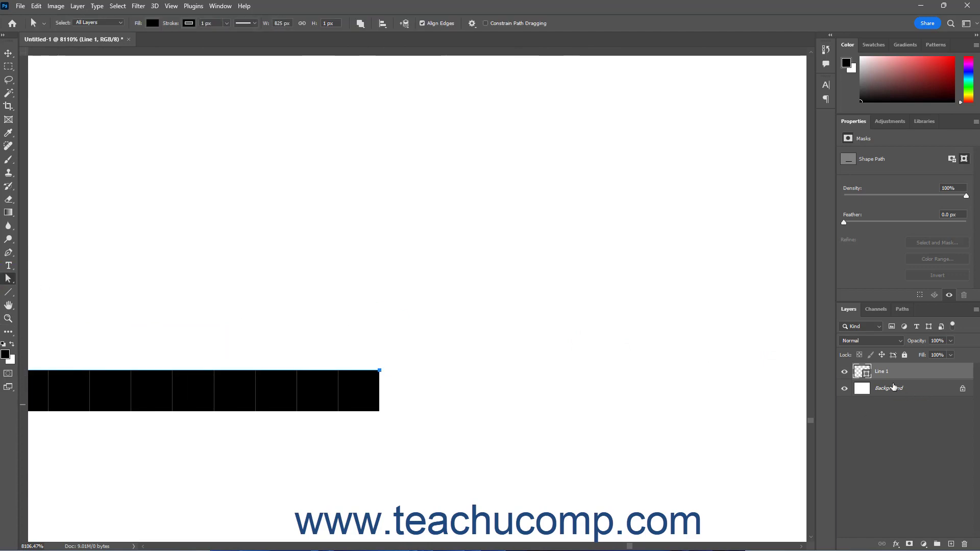
- Show the document's paths and duplicate the line's shape path as a saved path
{"action": "left_click", "coordinate": [901, 309]}
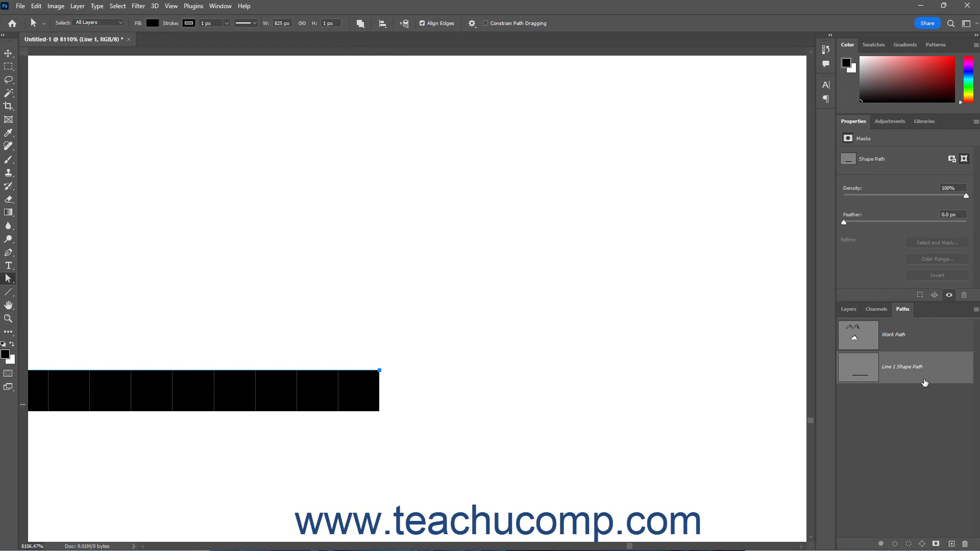
{"action": "left_click_drag", "start_coordinate": [925, 383], "coordinate": [952, 544]}
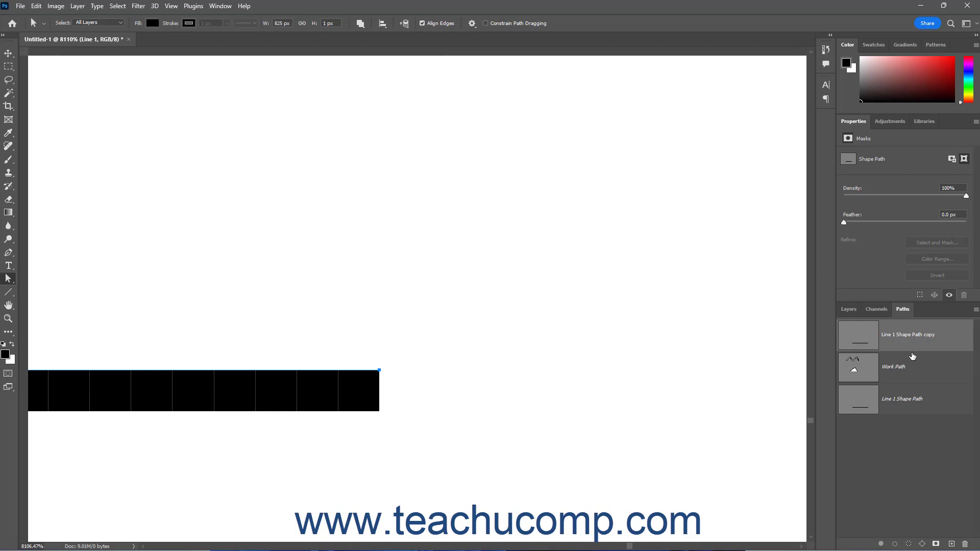
- Delete the Work Path and create a new empty path
{"action": "left_click_drag", "start_coordinate": [917, 369], "coordinate": [965, 541]}
{"action": "left_click", "coordinate": [950, 542]}
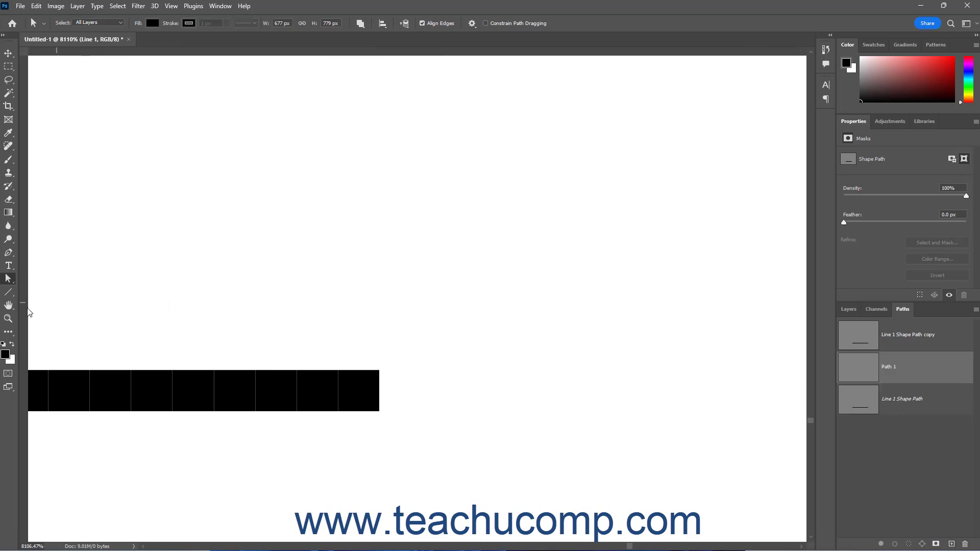
- Draw two connected curved segments on the new path above the line, rising into an arch and descending into a valley
{"action": "left_click", "coordinate": [11, 319]}
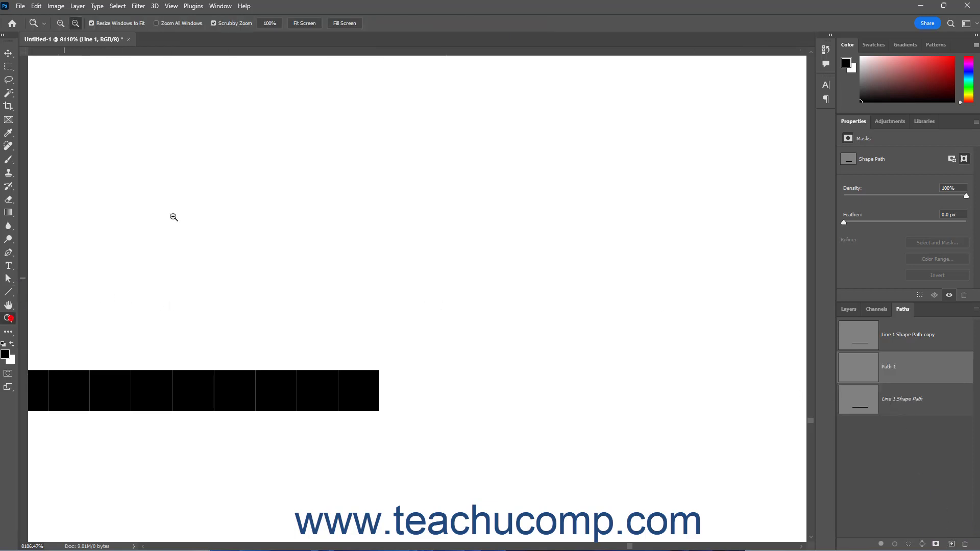
{"action": "left_click", "coordinate": [302, 25]}
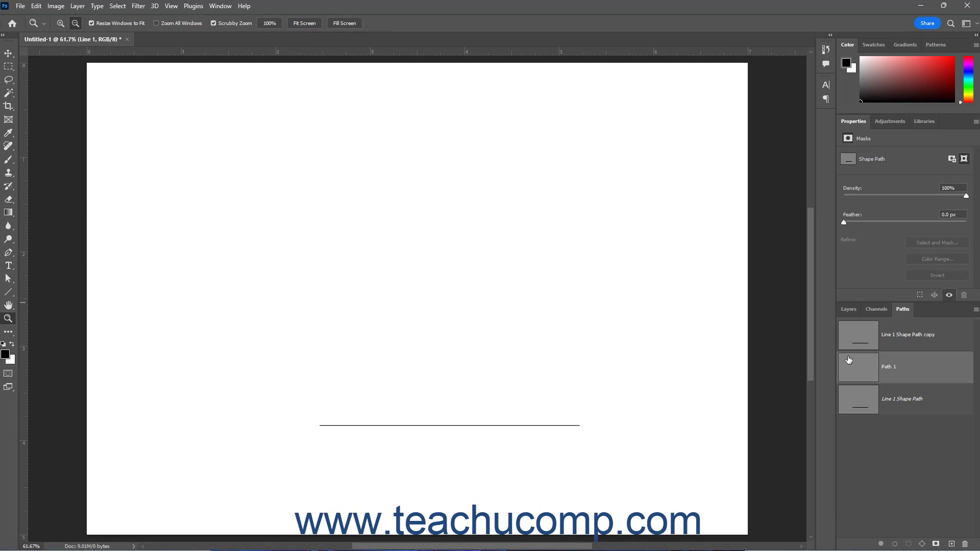
{"action": "left_click", "coordinate": [863, 371]}
{"action": "left_click", "coordinate": [9, 255]}
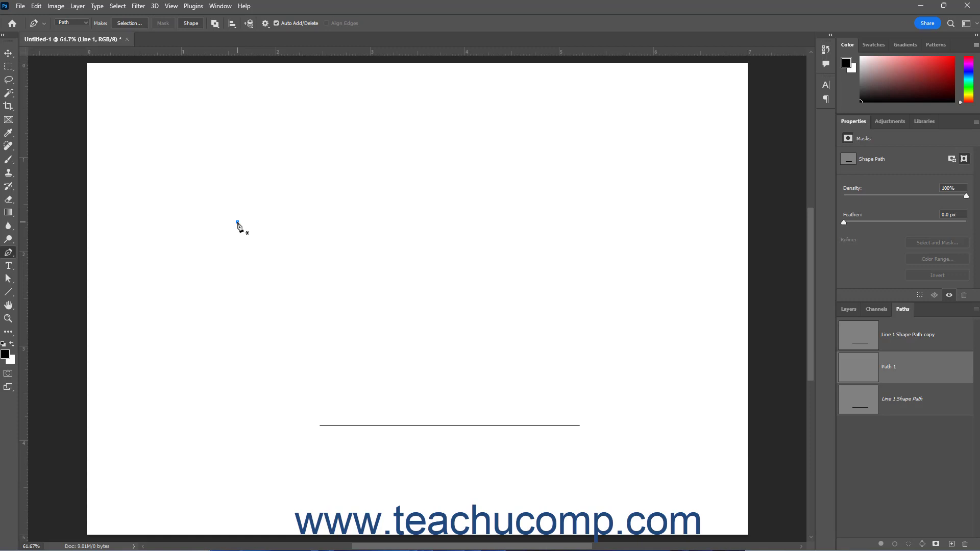
{"action": "left_click", "coordinate": [316, 122]}
{"action": "left_click_drag", "start_coordinate": [317, 123], "coordinate": [386, 121]}
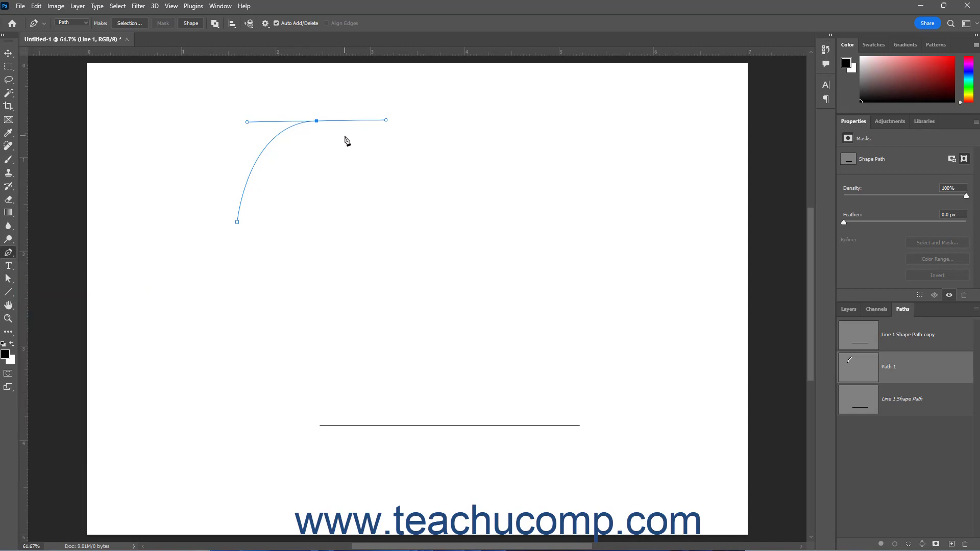
{"action": "left_click", "coordinate": [386, 224]}
{"action": "left_click_drag", "start_coordinate": [386, 225], "coordinate": [431, 225]}
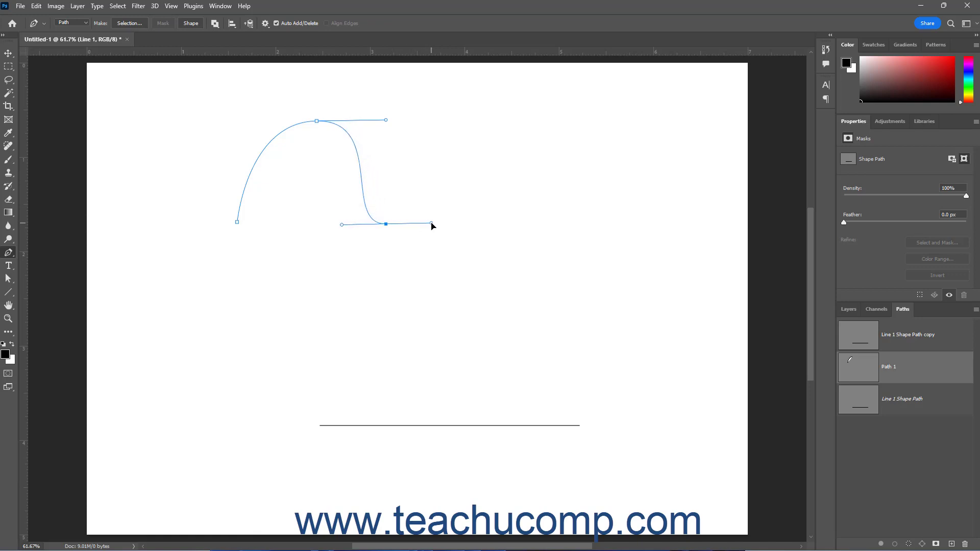
- Bend the valley anchor's outgoing direction line upward, add two corner points beyond it, and close the path at its starting point
{"action": "left_click_drag", "start_coordinate": [431, 223], "coordinate": [399, 188]}
{"action": "left_click_drag", "start_coordinate": [400, 186], "coordinate": [399, 187]}
{"action": "left_click", "coordinate": [436, 122]}
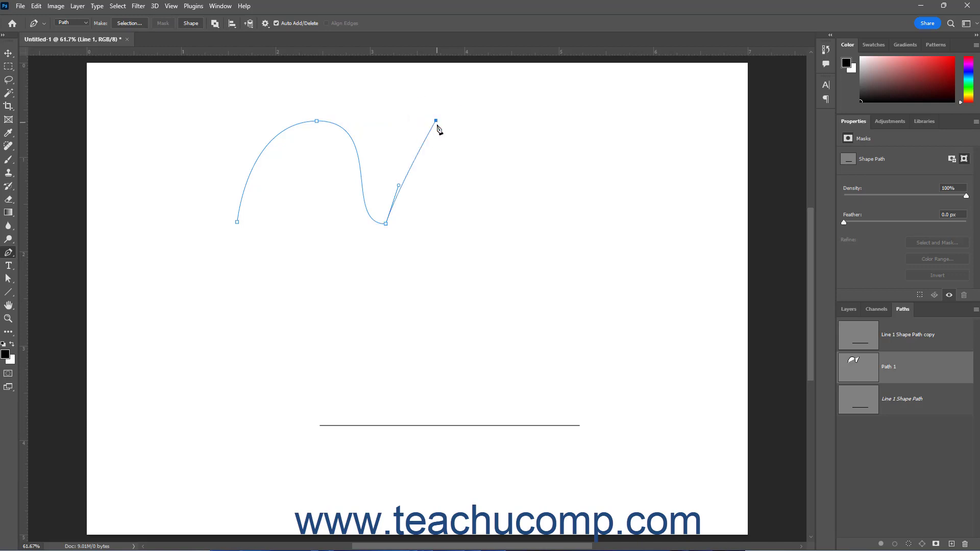
{"action": "left_click", "coordinate": [445, 264]}
{"action": "left_click", "coordinate": [237, 222]}
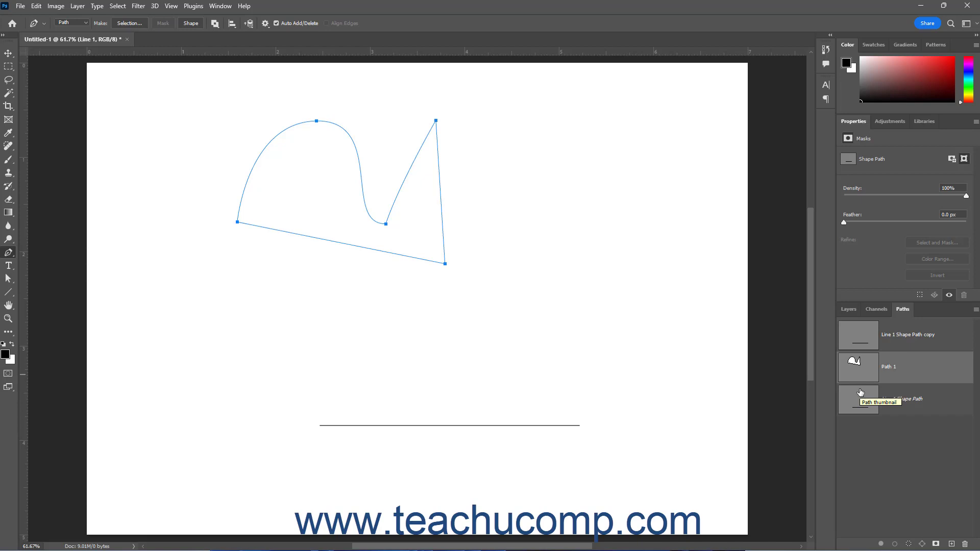
- Add a closed four-sided straight-segment subpath to the same path, beside the curved shape and above the line
{"action": "left_click", "coordinate": [524, 231]}
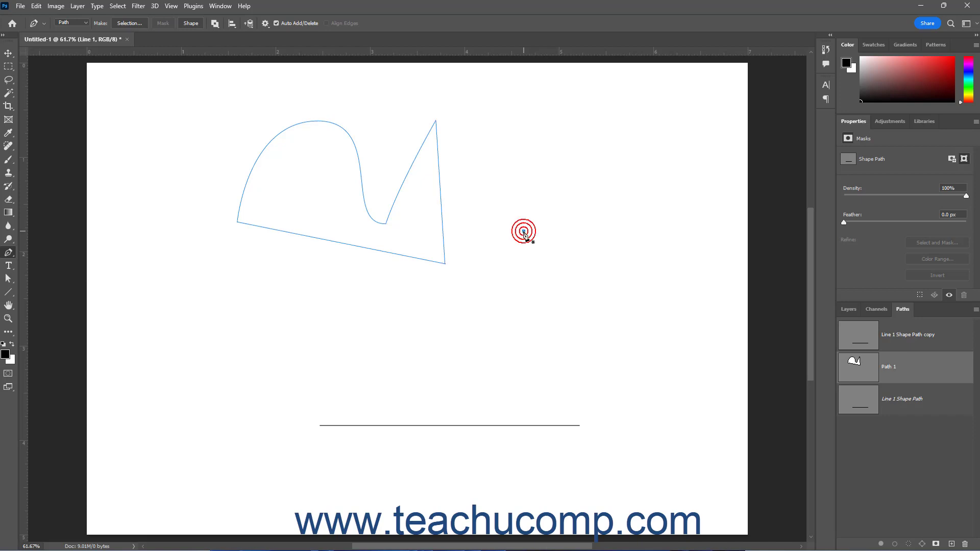
{"action": "left_click", "coordinate": [498, 297]}
{"action": "left_click", "coordinate": [585, 293]}
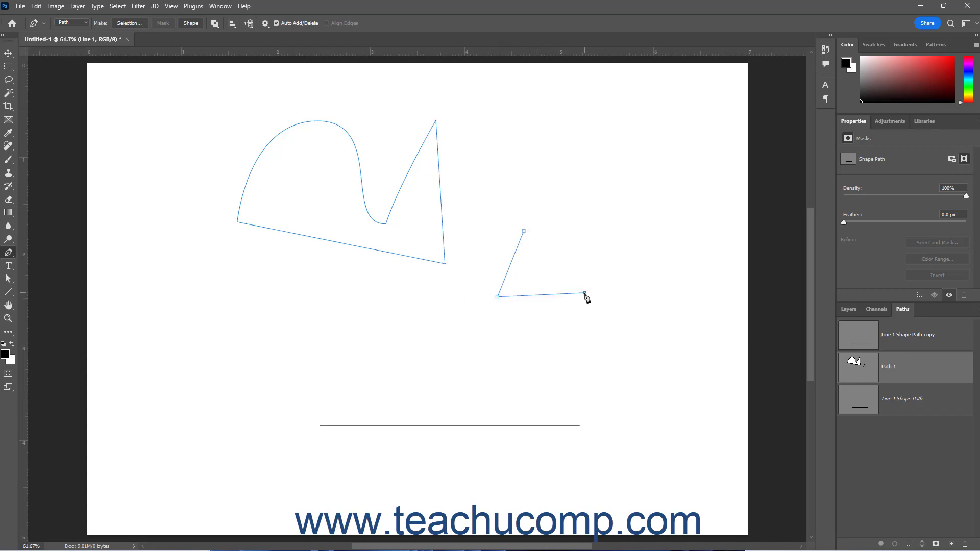
{"action": "left_click", "coordinate": [597, 225]}
{"action": "left_click", "coordinate": [524, 232]}
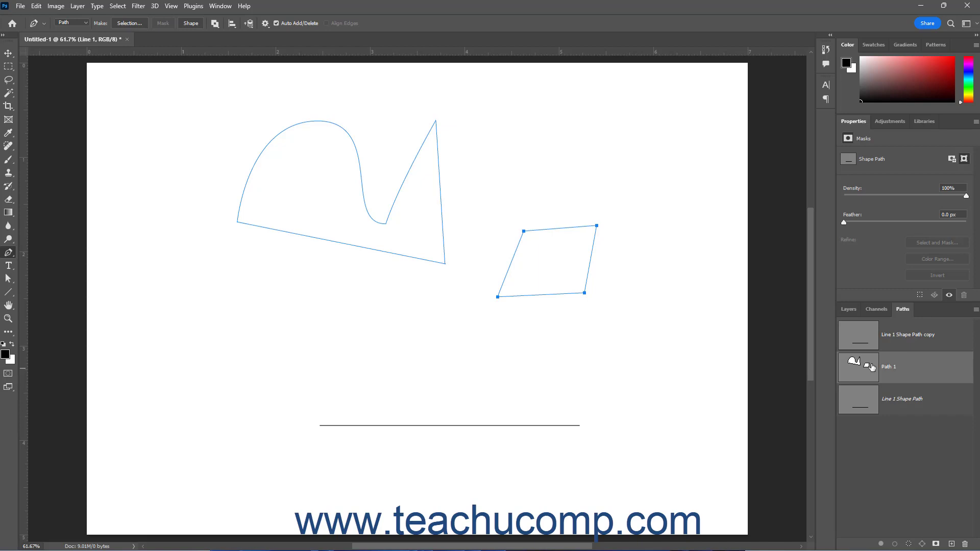
- Examine the path alignment, distribution and path operation options for the Pen tool
{"action": "left_click", "coordinate": [232, 24]}
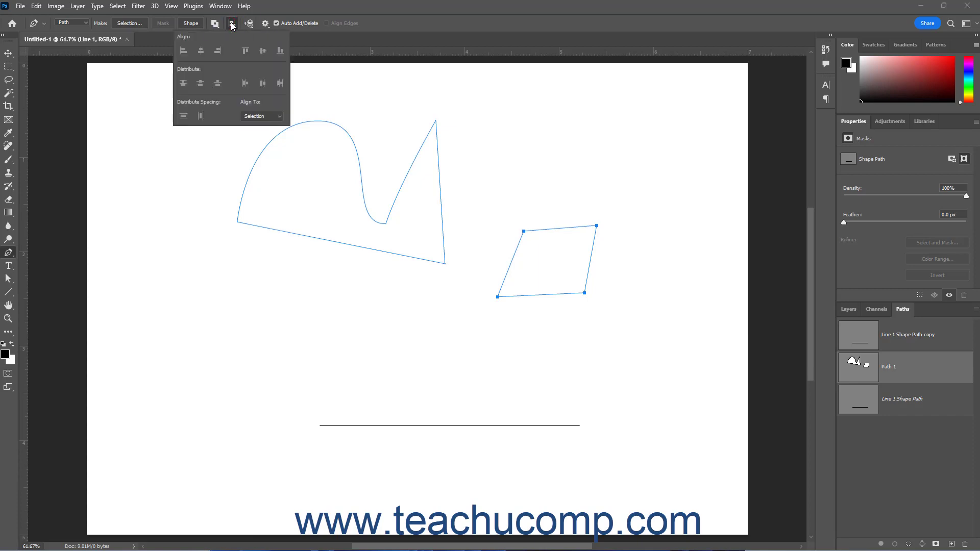
{"action": "left_click", "coordinate": [232, 24]}
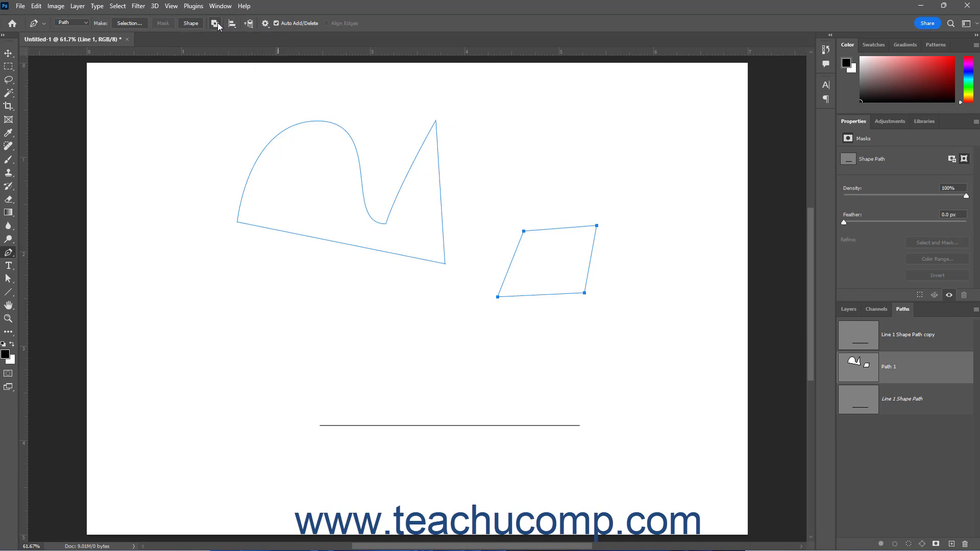
{"action": "left_click", "coordinate": [215, 24]}
{"action": "left_click", "coordinate": [217, 24]}
- Delete the path holding the curved and four-sided shapes, and add a new layer above the line layer
{"action": "left_click_drag", "start_coordinate": [933, 369], "coordinate": [965, 544]}
{"action": "left_click", "coordinate": [848, 309]}
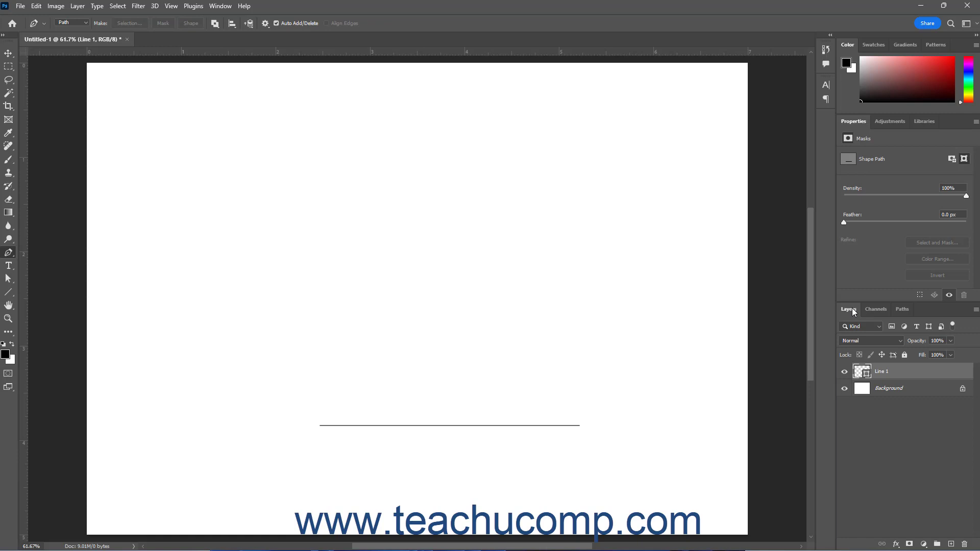
{"action": "left_click", "coordinate": [952, 545]}
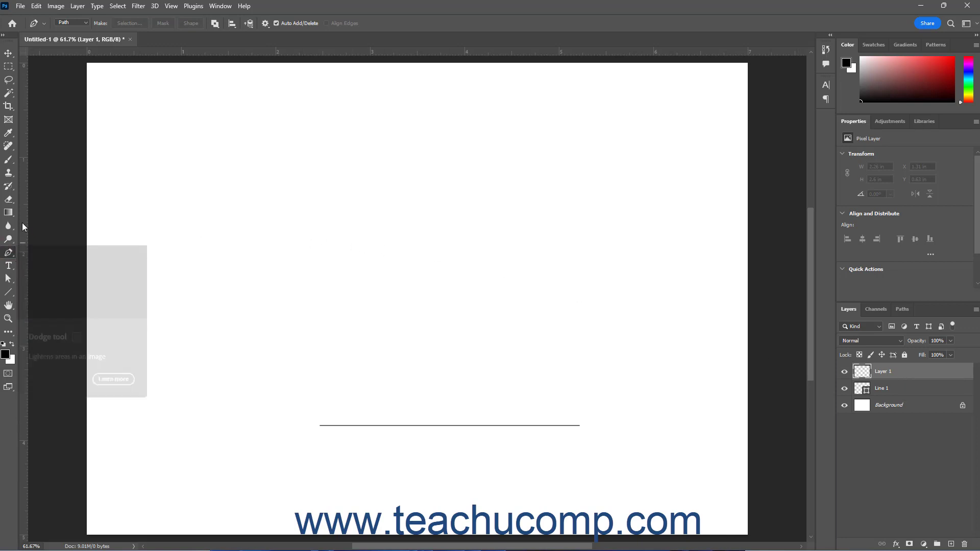
- Set the Pen tool to Shape mode
{"action": "left_click", "coordinate": [86, 22]}
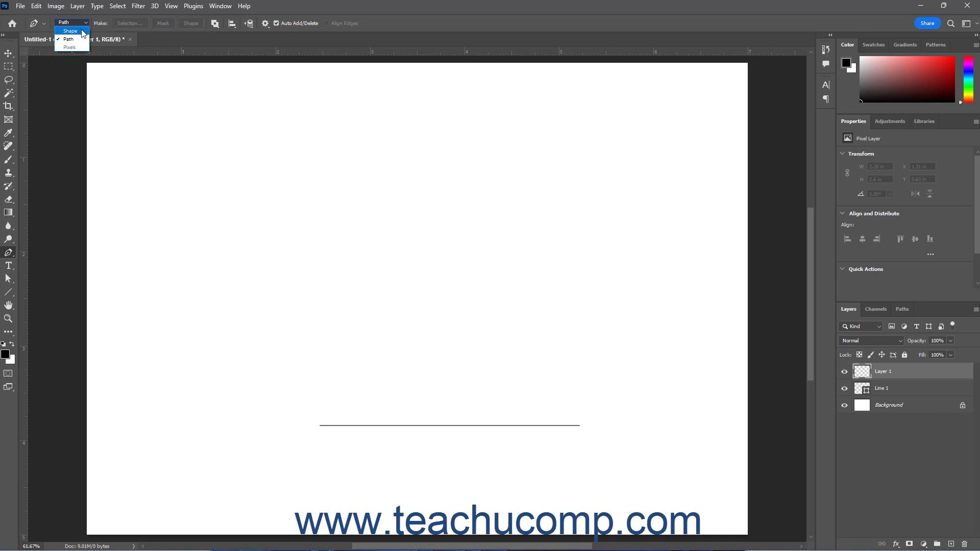
{"action": "left_click", "coordinate": [70, 31]}
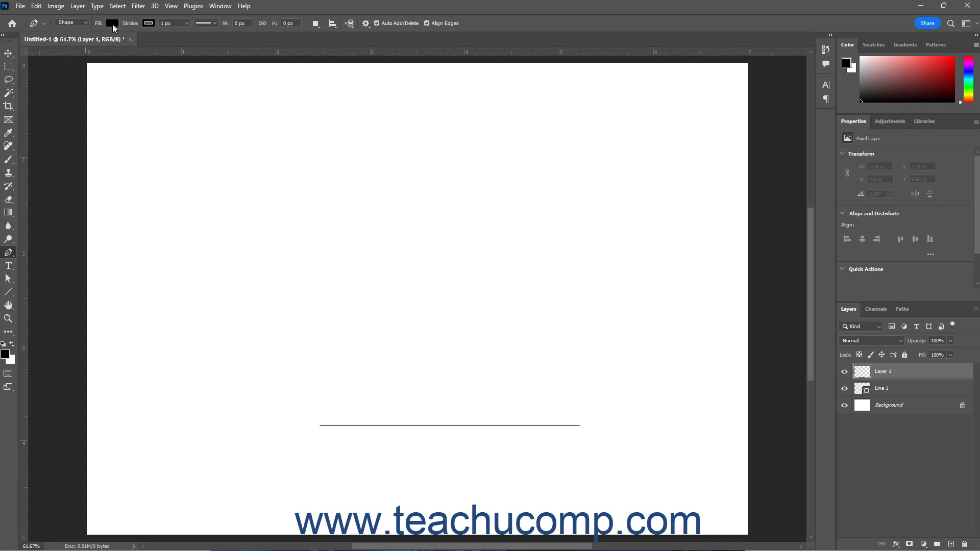
- Examine the shape fill choices, including no color, solid color and the Light swatch group
{"action": "left_click", "coordinate": [112, 23]}
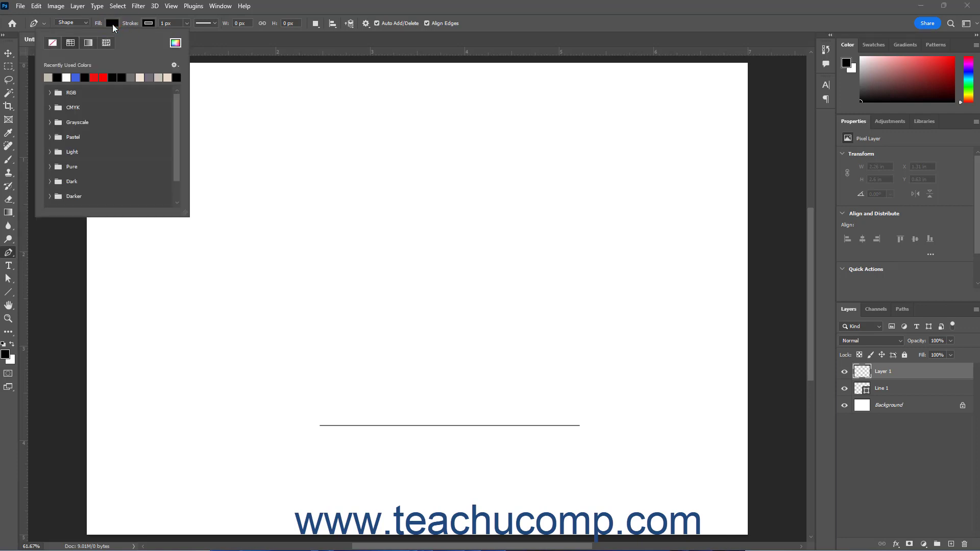
{"action": "left_click", "coordinate": [52, 44]}
{"action": "left_click", "coordinate": [70, 44]}
{"action": "left_click", "coordinate": [50, 152]}
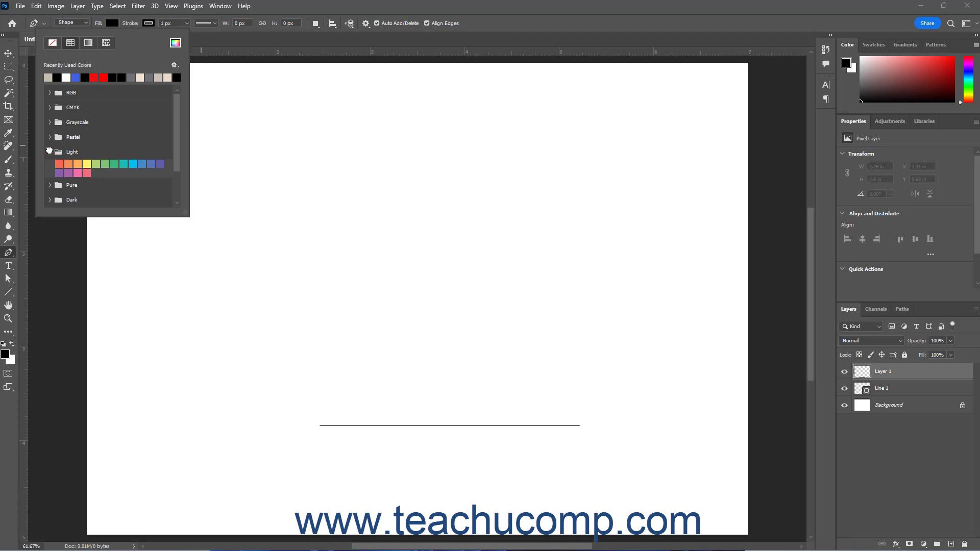
{"action": "left_click", "coordinate": [49, 151]}
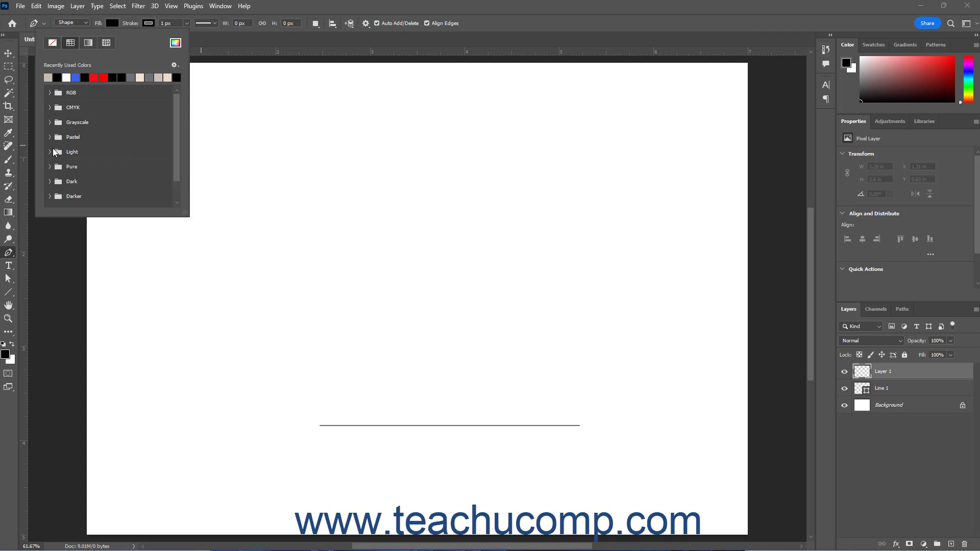
- Set the shape fill to the custom color #964a4a
{"action": "left_click", "coordinate": [175, 45]}
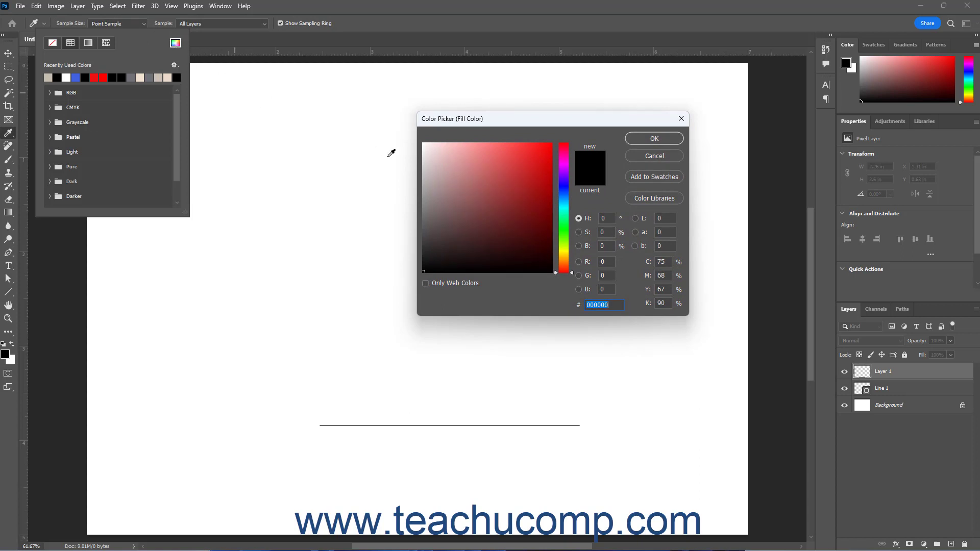
{"action": "left_click", "coordinate": [530, 175]}
{"action": "left_click_drag", "start_coordinate": [529, 175], "coordinate": [488, 196]}
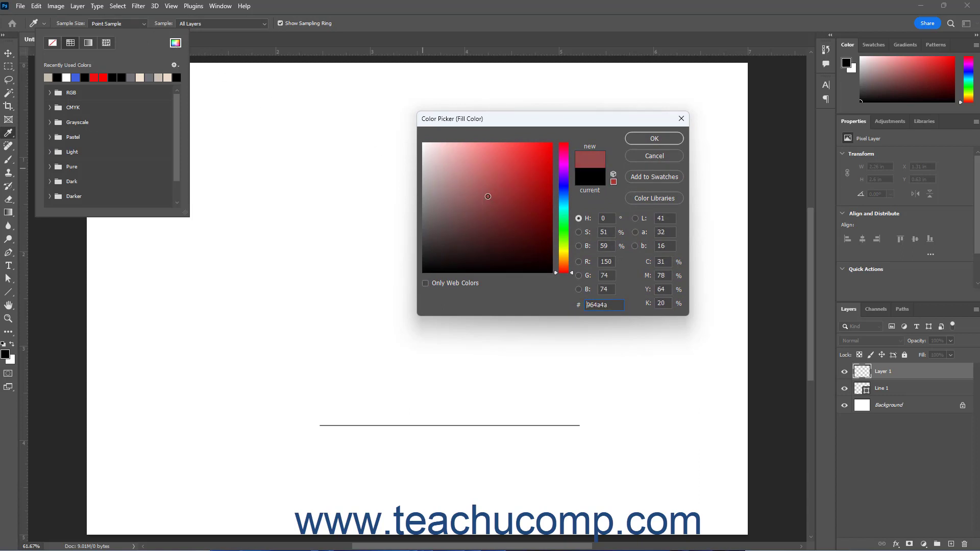
{"action": "left_click", "coordinate": [635, 140]}
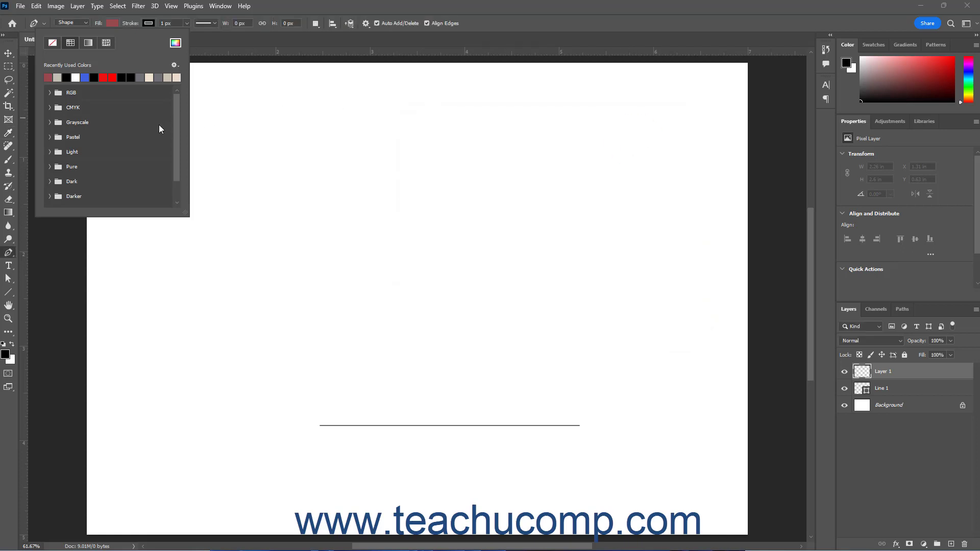
- Try the Pink Noise gradient as the shape fill and open it in the Gradient Editor, accepting it as is
{"action": "left_click", "coordinate": [92, 44]}
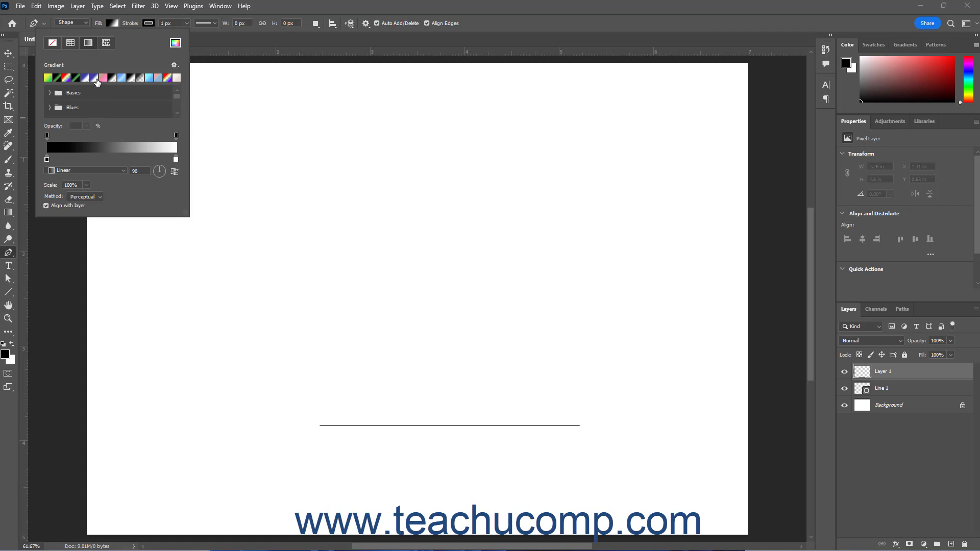
{"action": "left_click", "coordinate": [103, 78]}
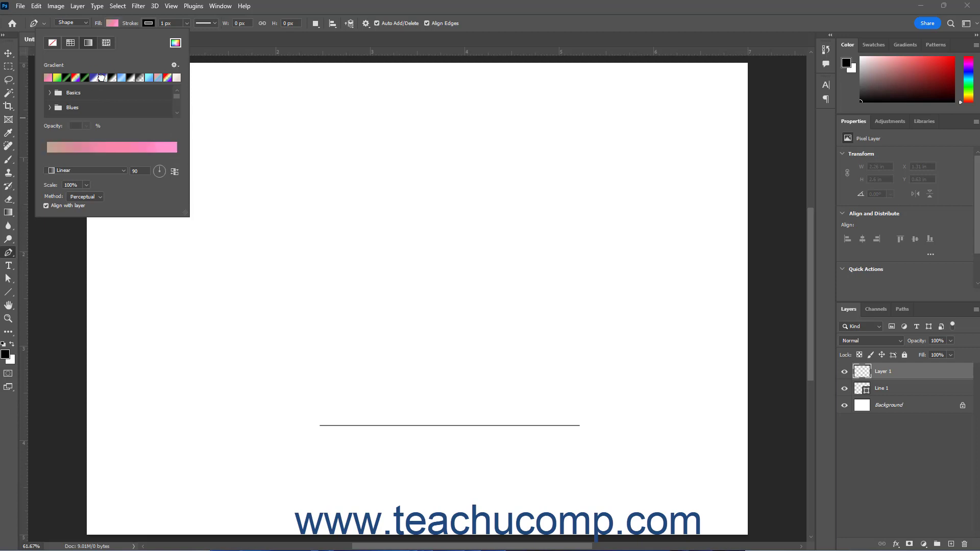
{"action": "left_click", "coordinate": [110, 148]}
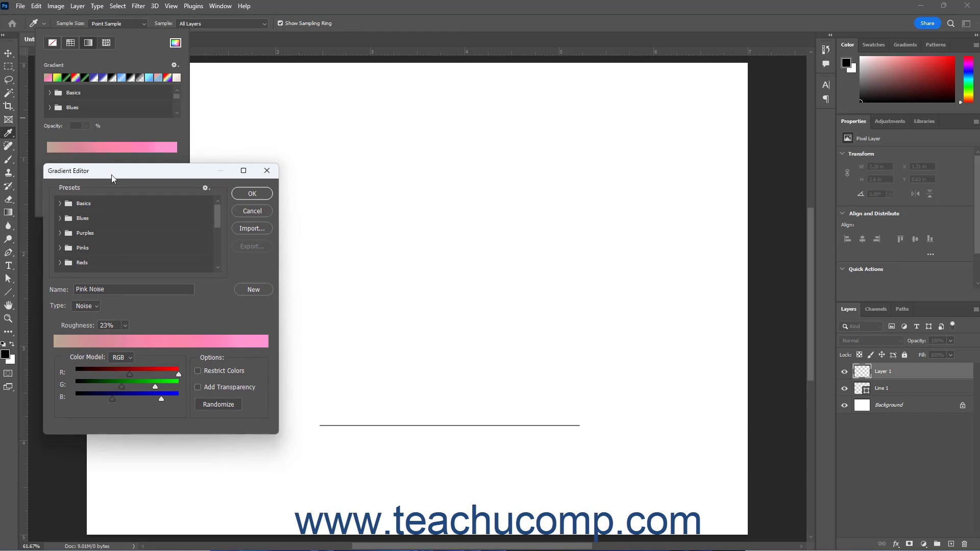
{"action": "left_click", "coordinate": [247, 195]}
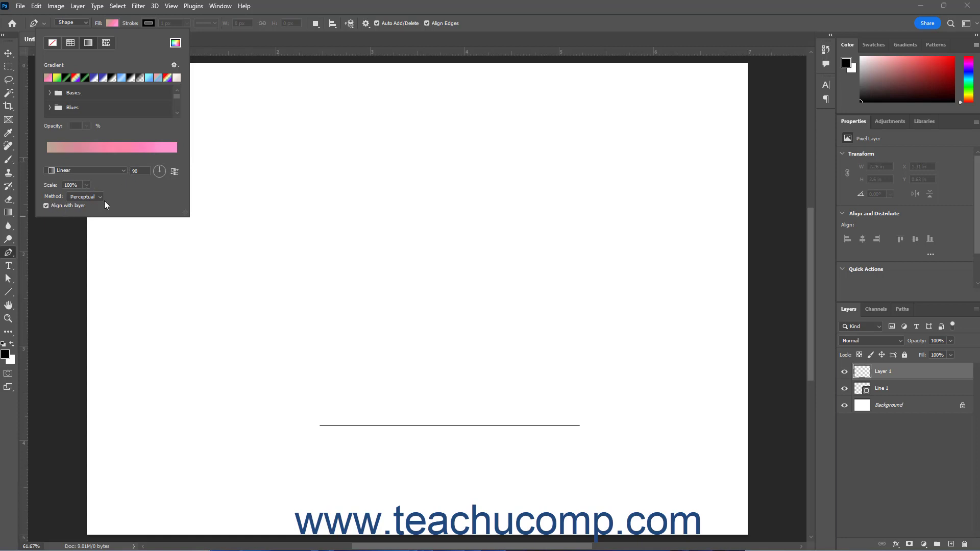
- Check the gradient style choices, set the gradient angle to 22, and try the green and black gradient preset
{"action": "left_click", "coordinate": [123, 171]}
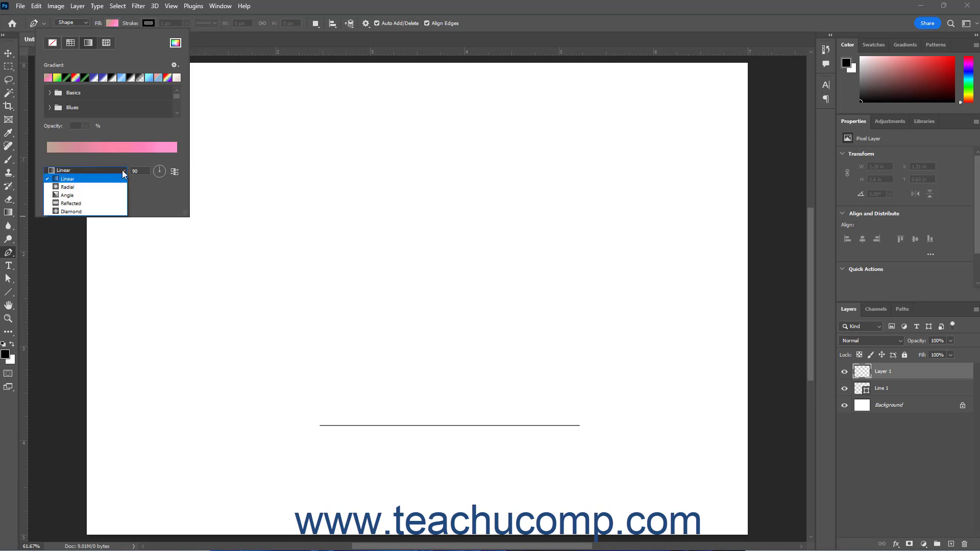
{"action": "left_click", "coordinate": [123, 171]}
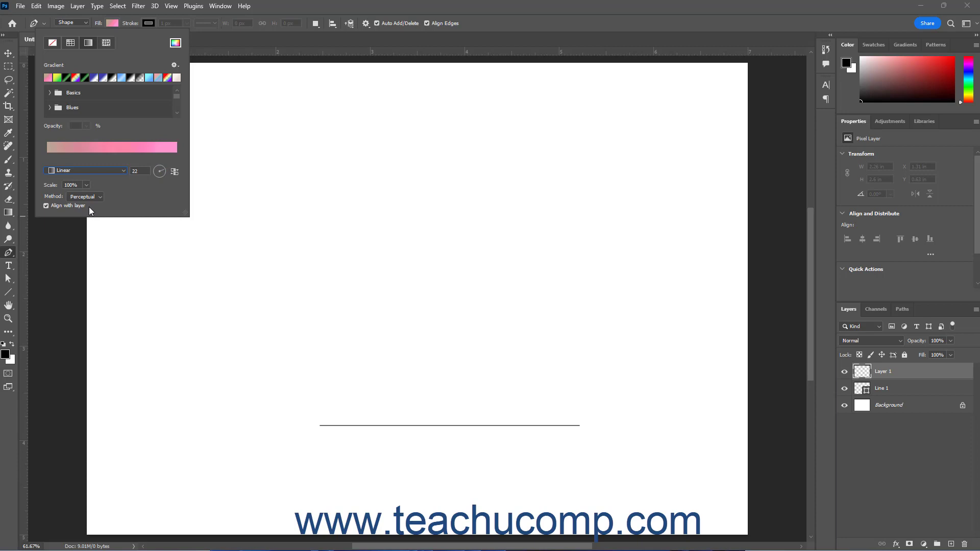
{"action": "left_click", "coordinate": [84, 77]}
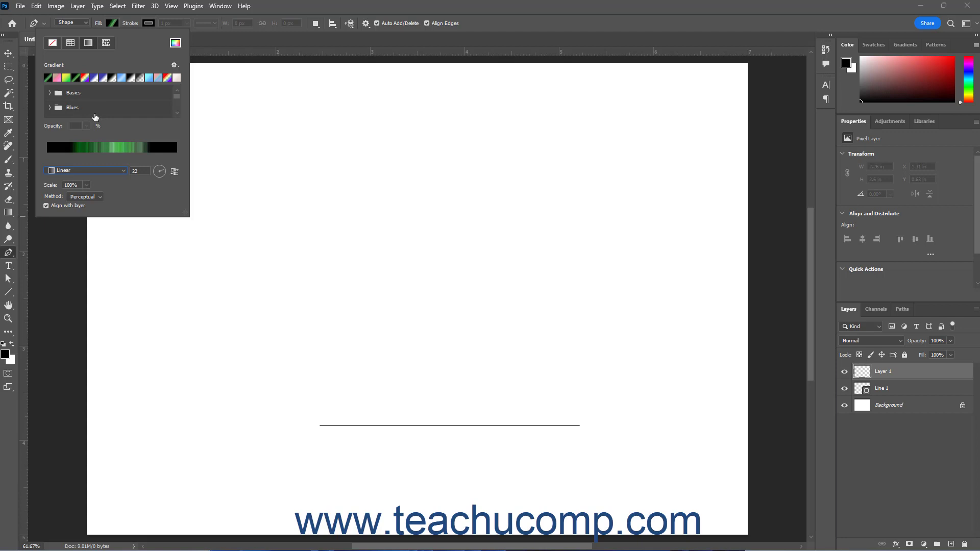
- Try the light gray pattern as the shape fill and return to the solid color fill
{"action": "left_click", "coordinate": [106, 42]}
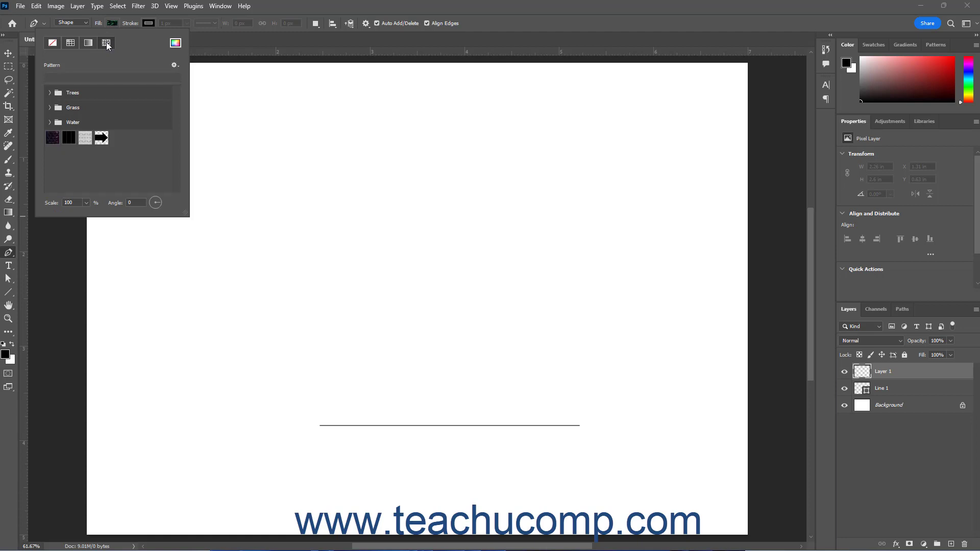
{"action": "left_click", "coordinate": [85, 138]}
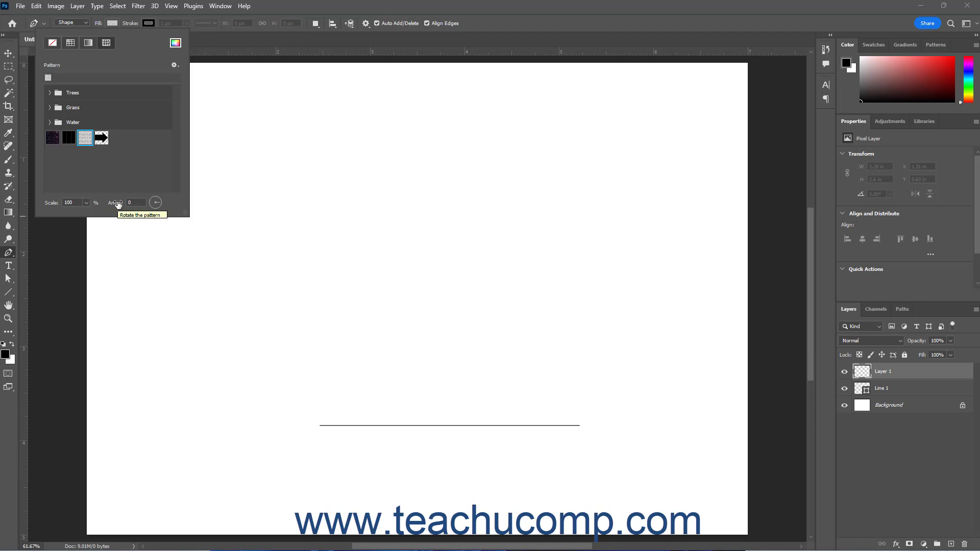
{"action": "left_click", "coordinate": [70, 44]}
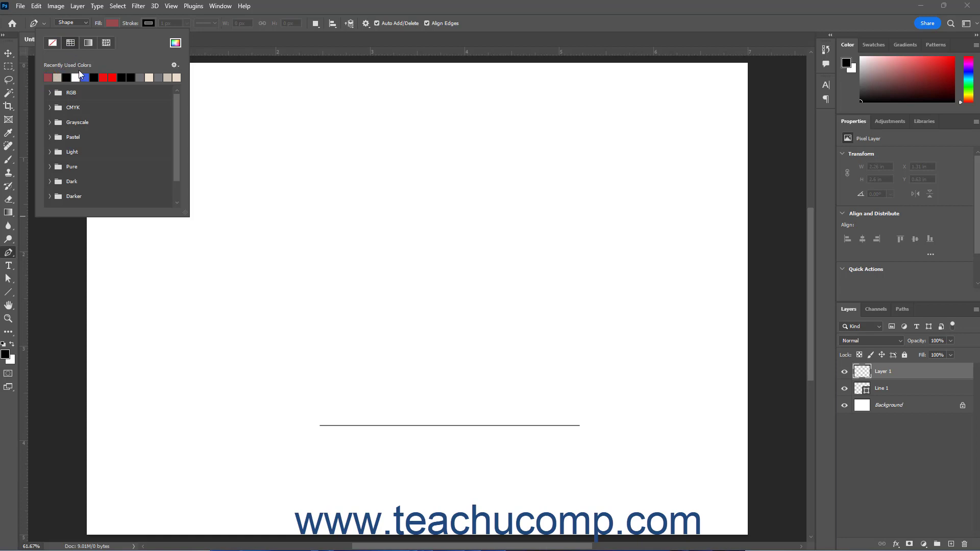
{"action": "left_click", "coordinate": [112, 25]}
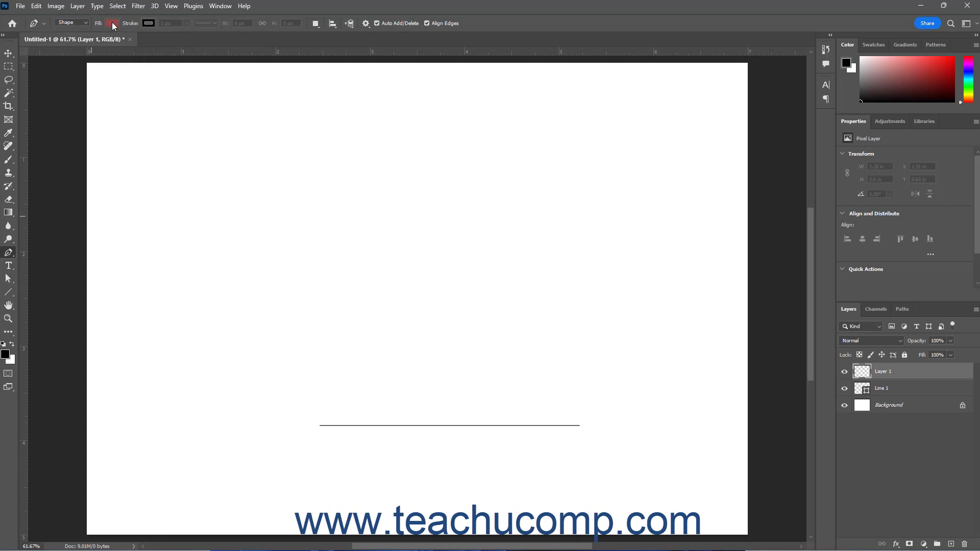
- Set the shape stroke to solid black and check the stroke width slider
{"action": "left_click", "coordinate": [149, 24]}
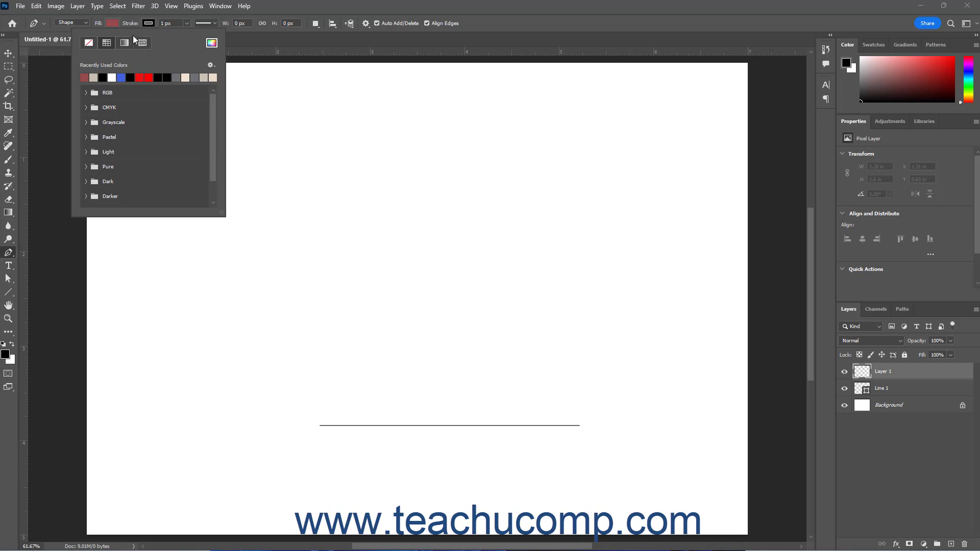
{"action": "left_click", "coordinate": [104, 77]}
{"action": "left_click", "coordinate": [147, 24]}
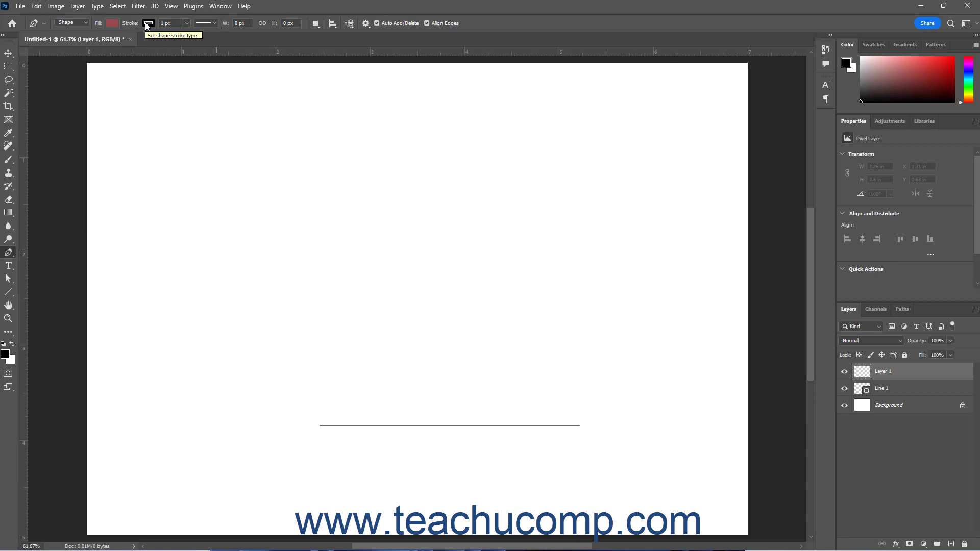
{"action": "left_click", "coordinate": [186, 24]}
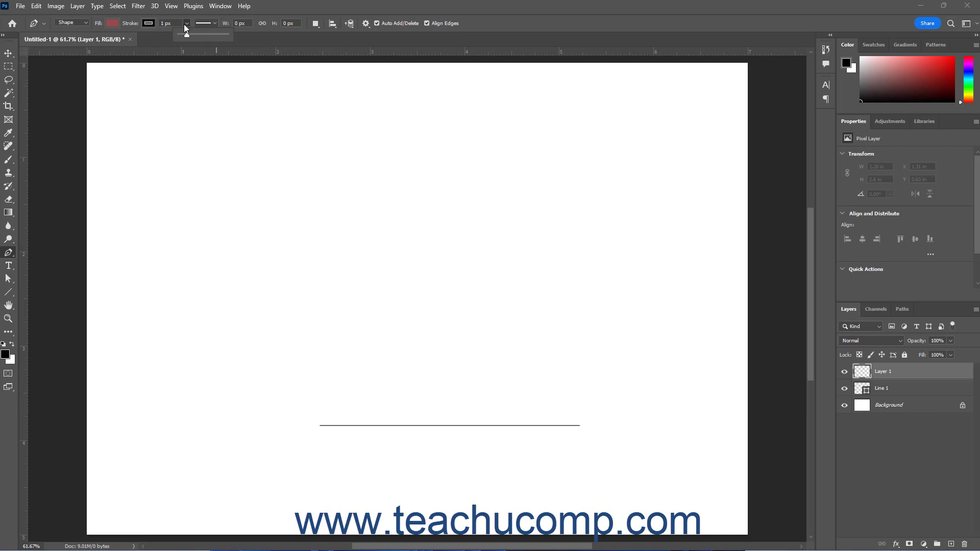
{"action": "left_click", "coordinate": [174, 23]}
- Set the shape stroke to the dashed line preset and review its align, caps and corners choices
{"action": "left_click", "coordinate": [215, 24]}
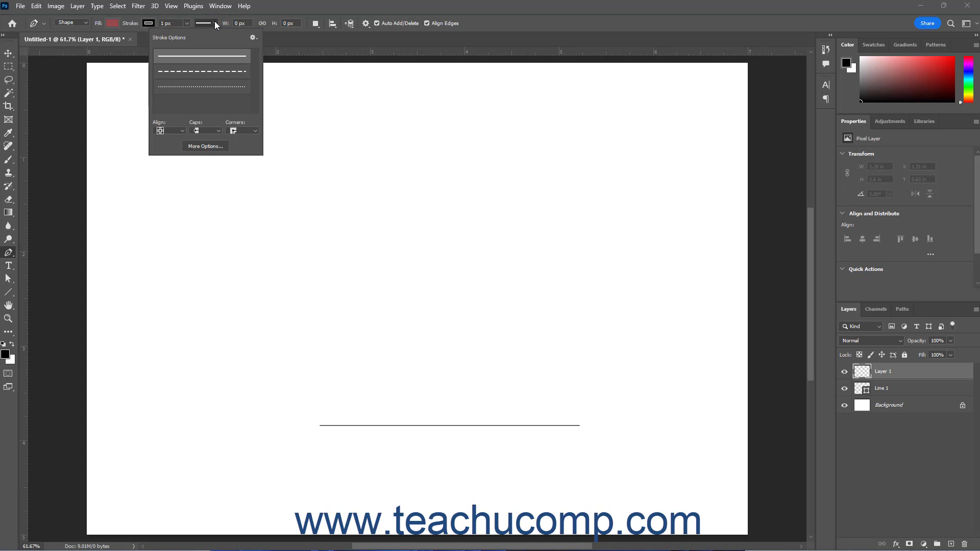
{"action": "left_click", "coordinate": [209, 73]}
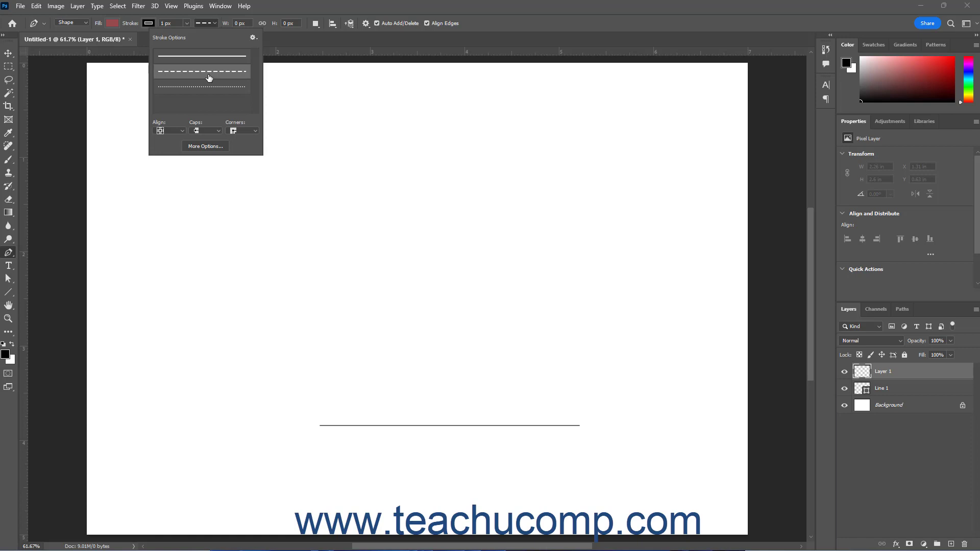
{"action": "left_click", "coordinate": [182, 131]}
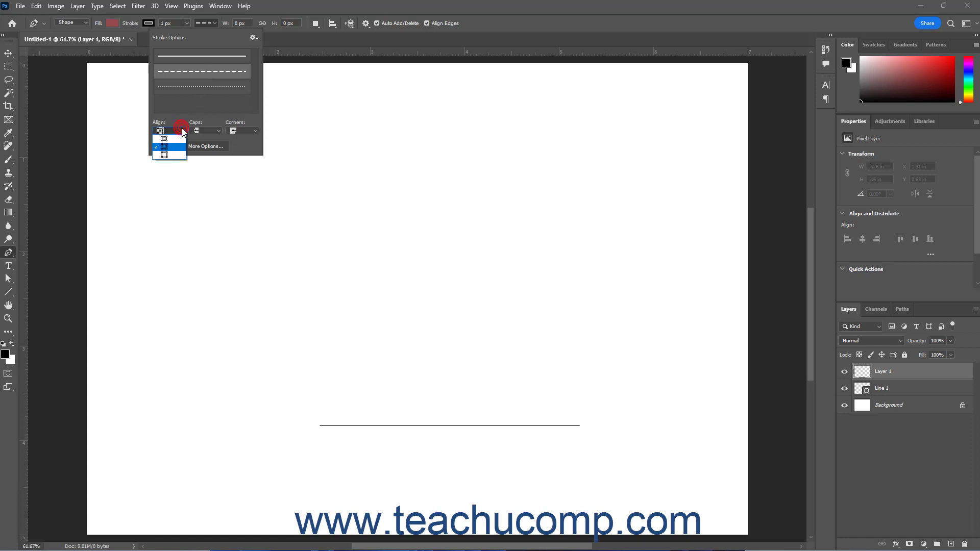
{"action": "left_click", "coordinate": [182, 131]}
{"action": "left_click", "coordinate": [218, 131]}
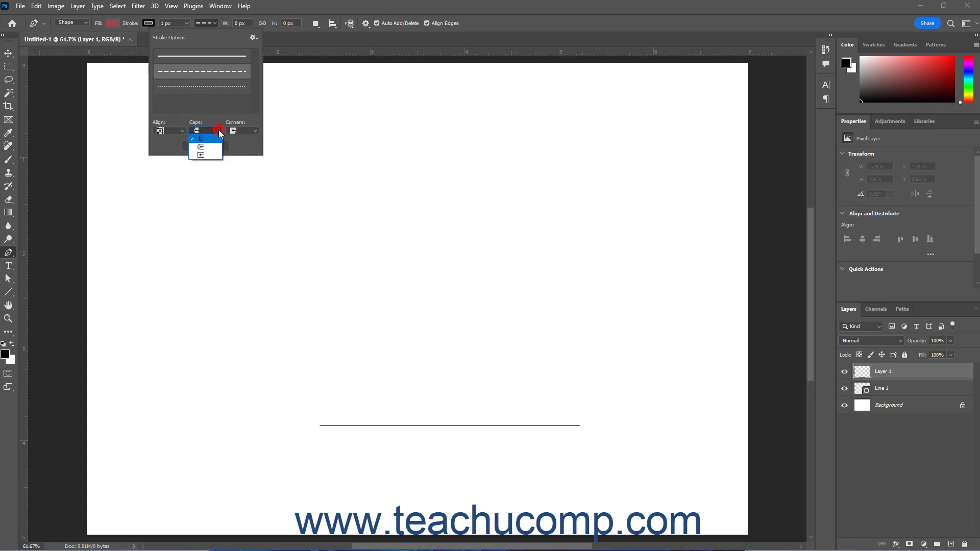
{"action": "left_click", "coordinate": [220, 131]}
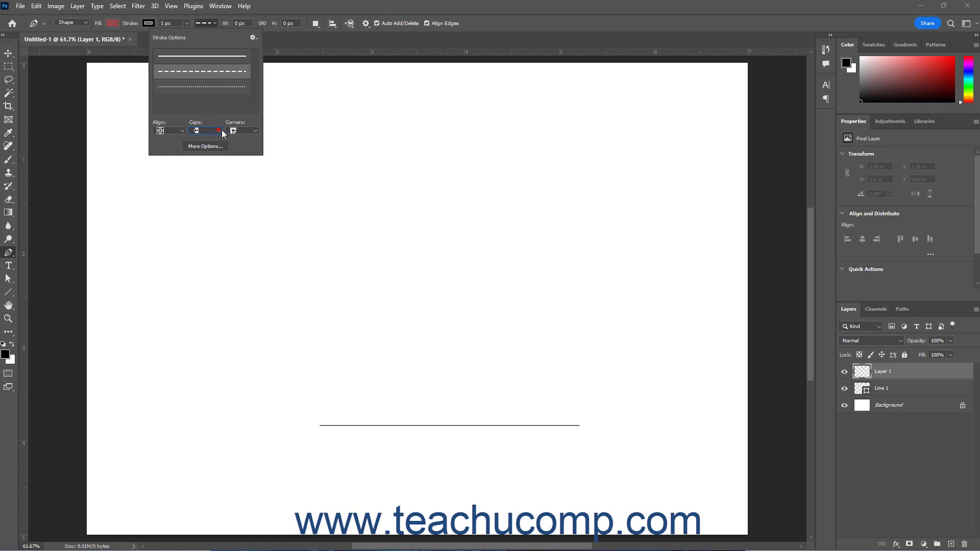
{"action": "left_click", "coordinate": [256, 132]}
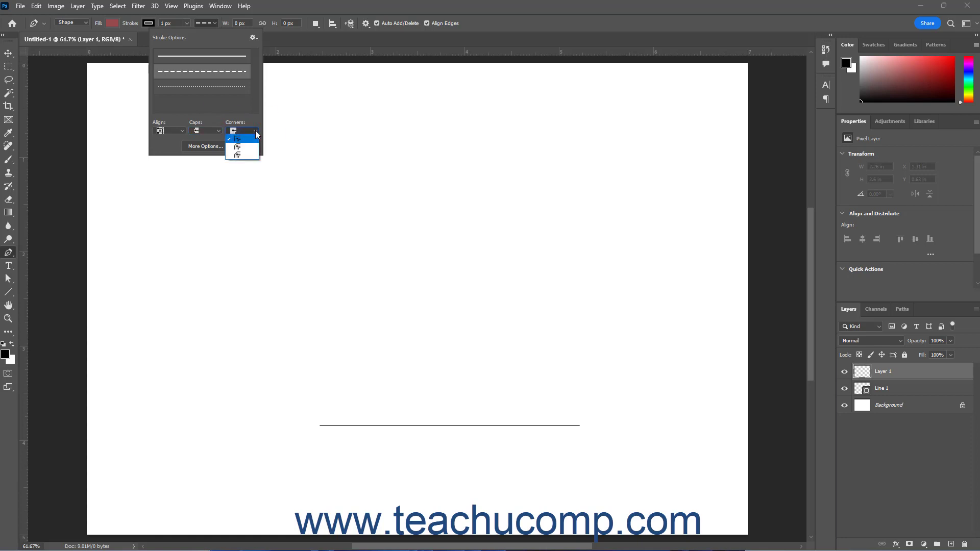
{"action": "left_click", "coordinate": [256, 133]}
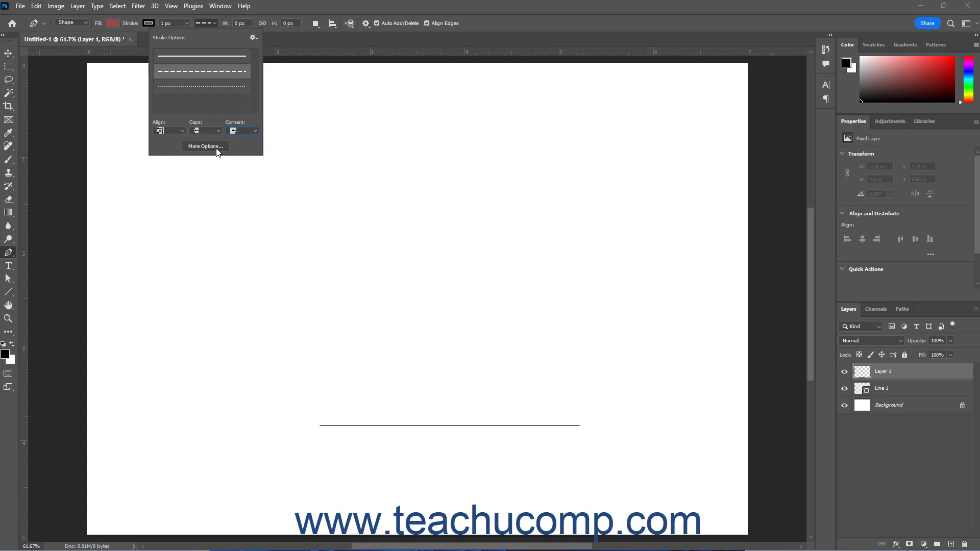
- Examine the preset, alignment and cap choices in the detailed stroke settings, keeping the dashed preset
{"action": "left_click", "coordinate": [205, 146]}
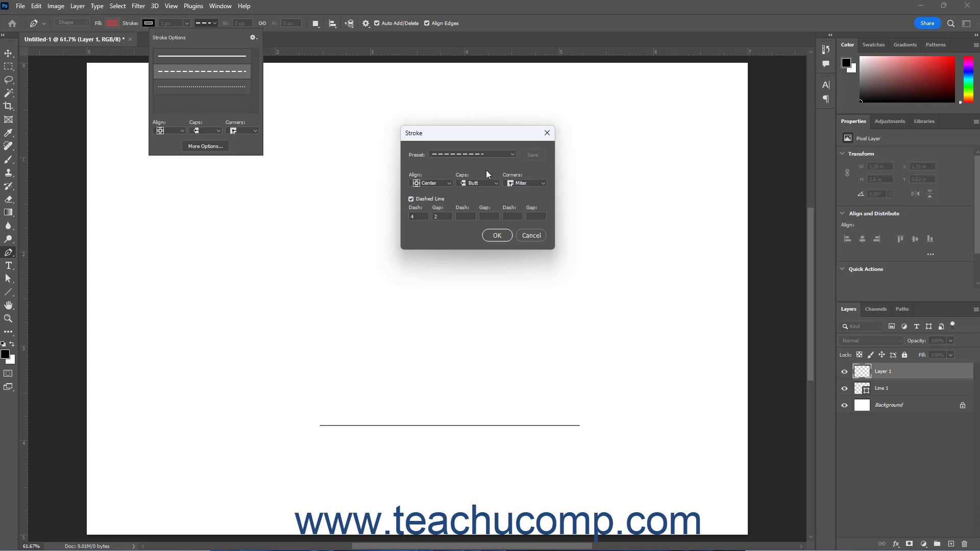
{"action": "left_click", "coordinate": [512, 154]}
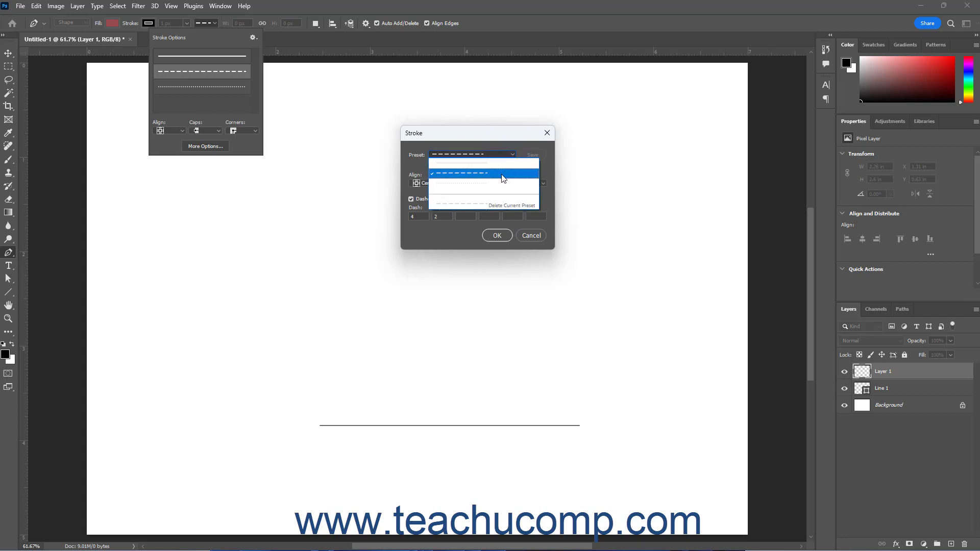
{"action": "left_click", "coordinate": [503, 174]}
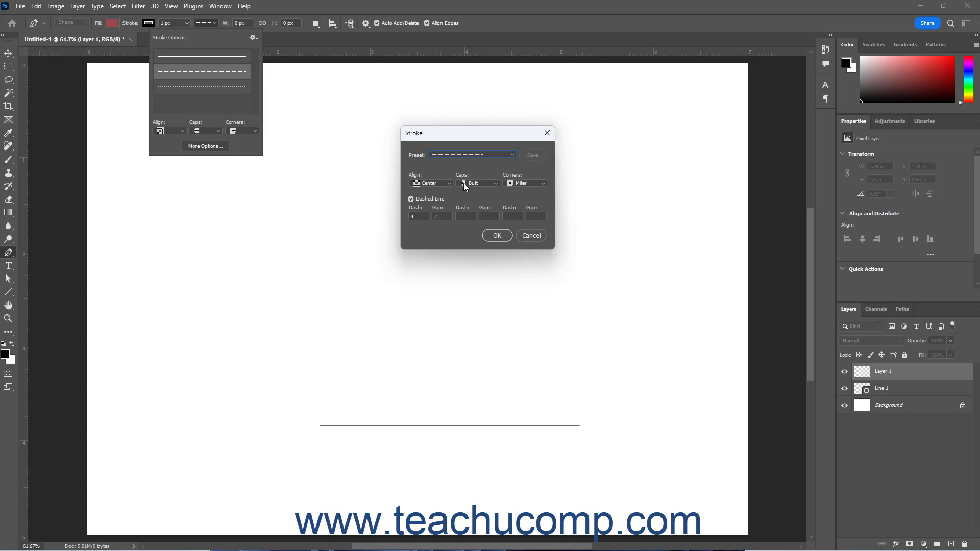
{"action": "left_click", "coordinate": [449, 183]}
{"action": "left_click", "coordinate": [450, 184]}
{"action": "left_click", "coordinate": [495, 183]}
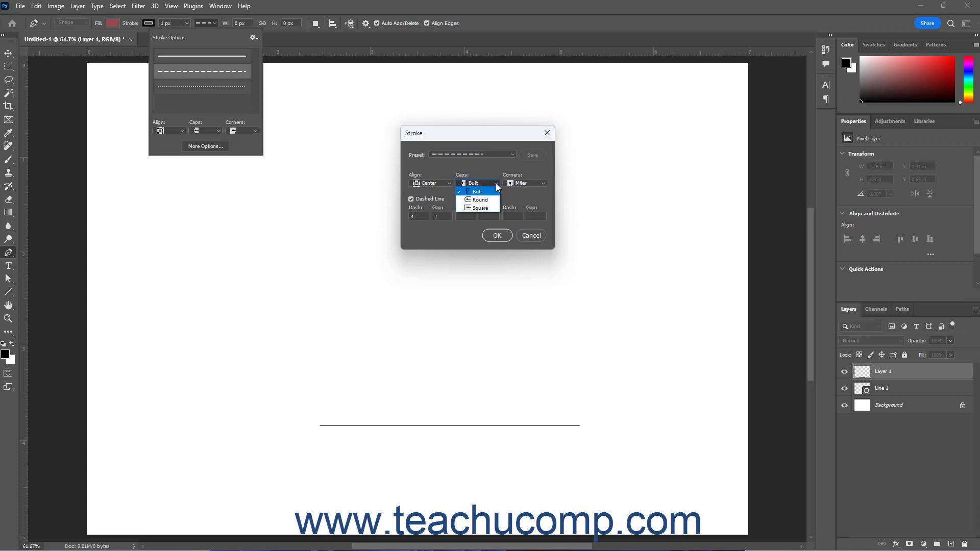
{"action": "left_click", "coordinate": [496, 185]}
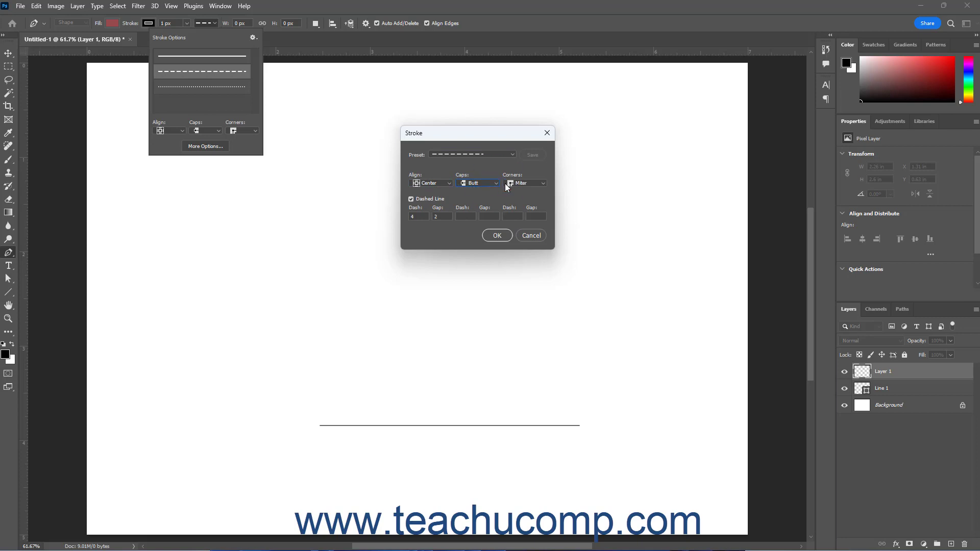
- Set the dashed stroke's corners to Bevel, save it as a new stroke preset, and apply the stroke settings
{"action": "left_click", "coordinate": [541, 183]}
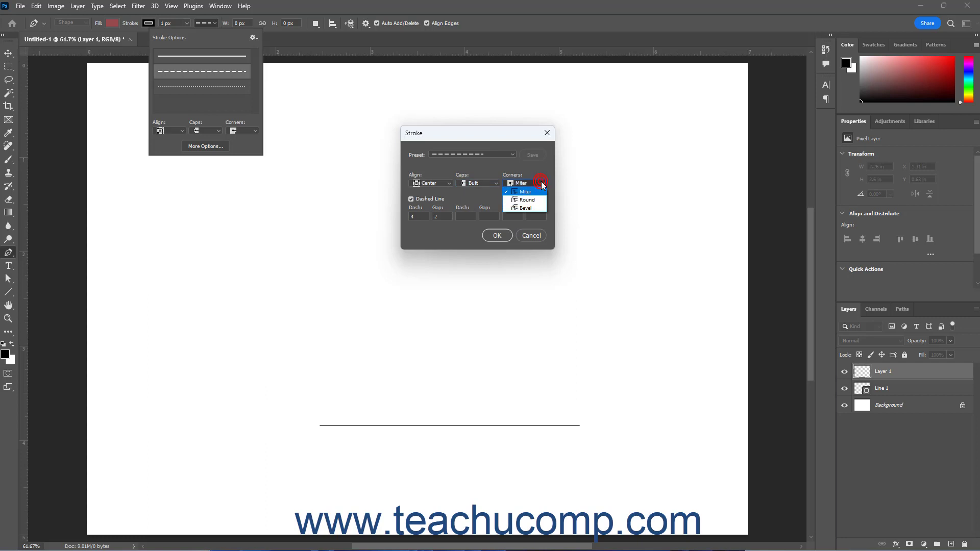
{"action": "left_click", "coordinate": [535, 207]}
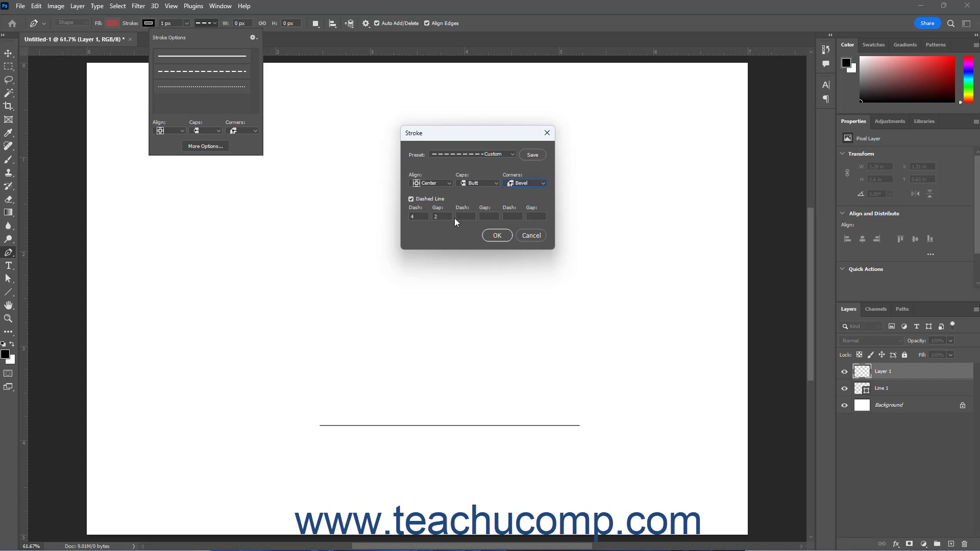
{"action": "left_click", "coordinate": [532, 156]}
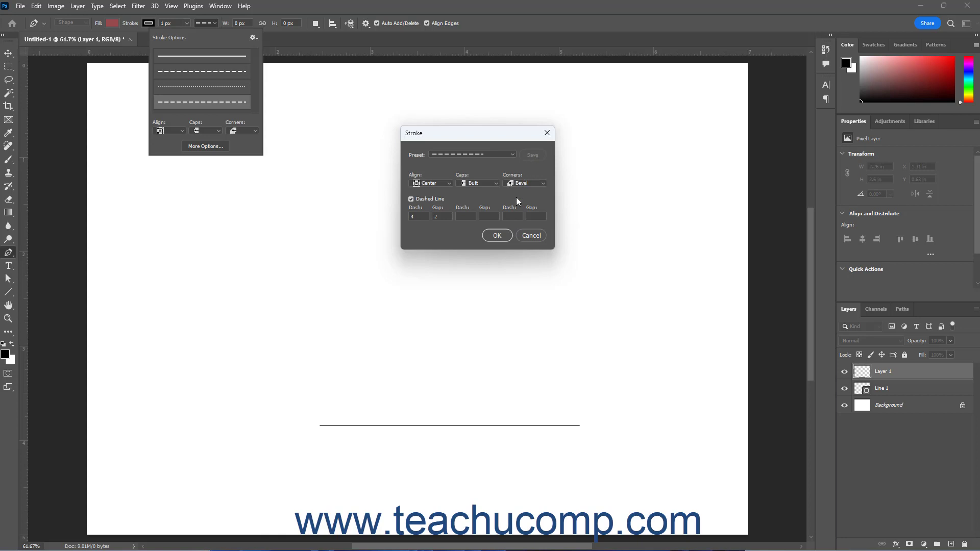
{"action": "left_click", "coordinate": [503, 237]}
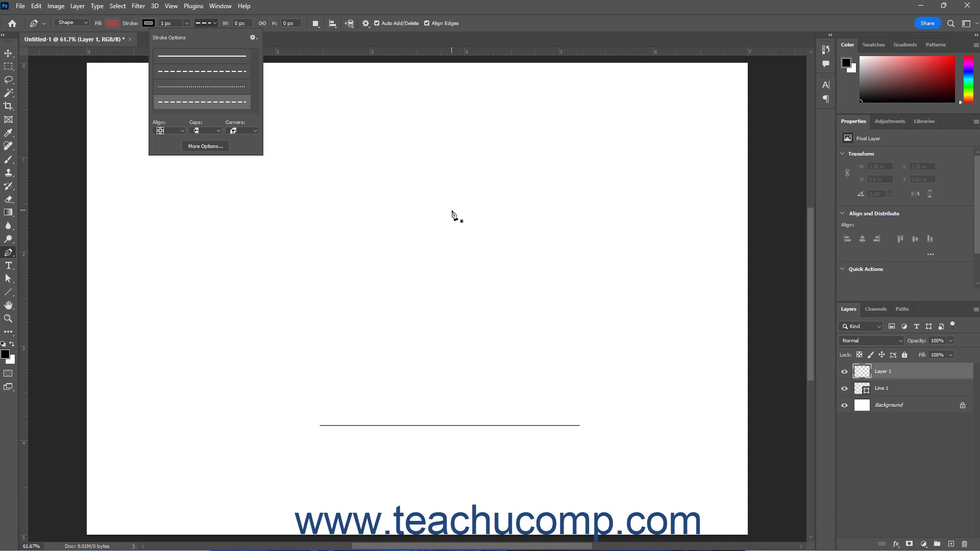
{"action": "left_click", "coordinate": [215, 23]}
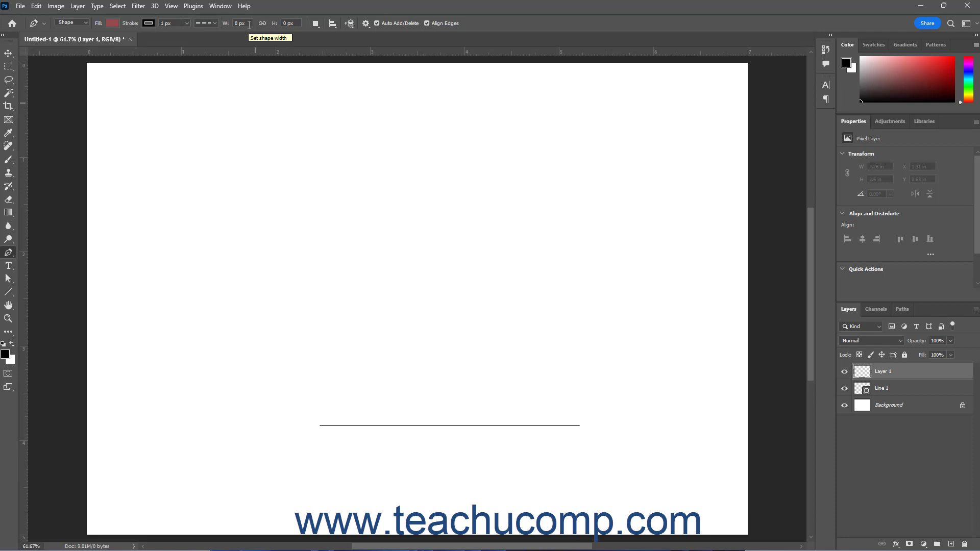
- Examine the path alignment choices and the path operations for combining shapes
{"action": "left_click", "coordinate": [333, 23]}
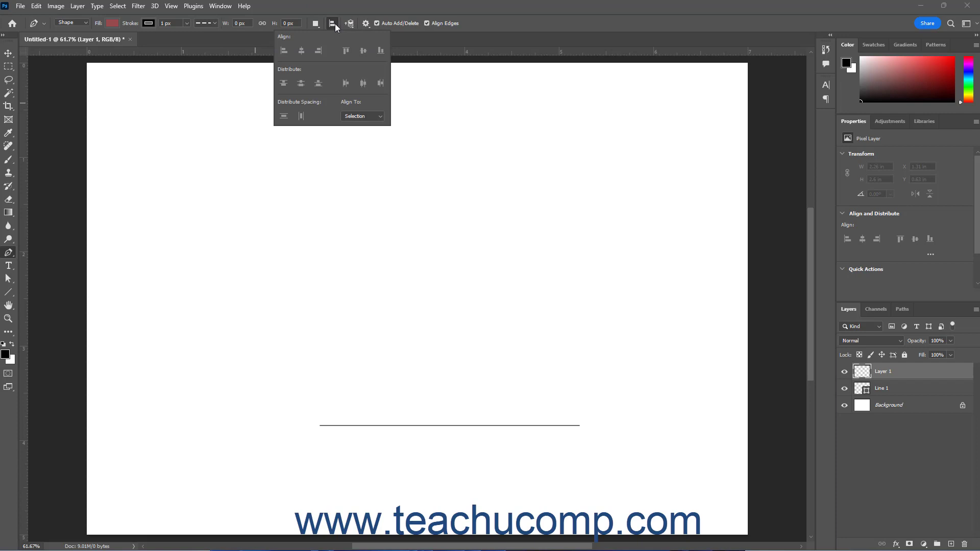
{"action": "left_click", "coordinate": [334, 24]}
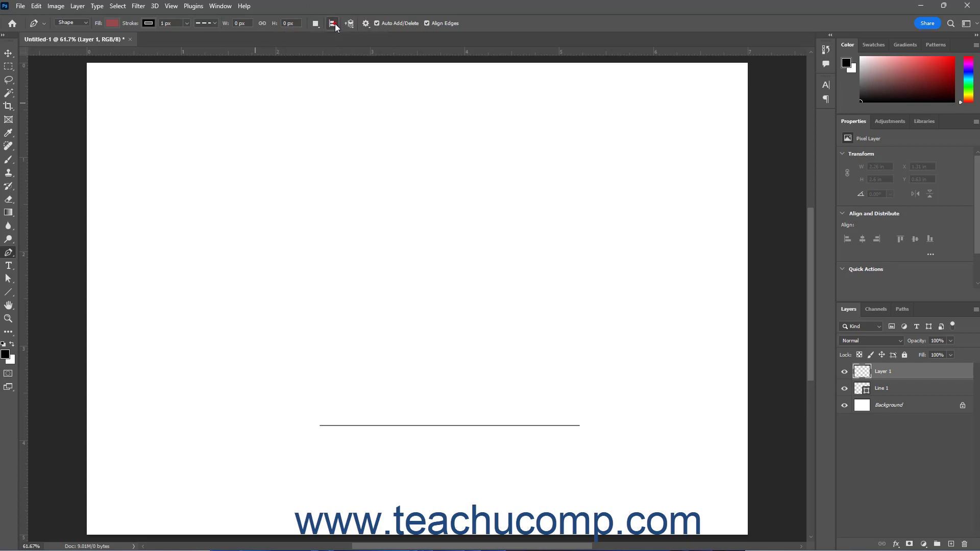
{"action": "left_click", "coordinate": [315, 23]}
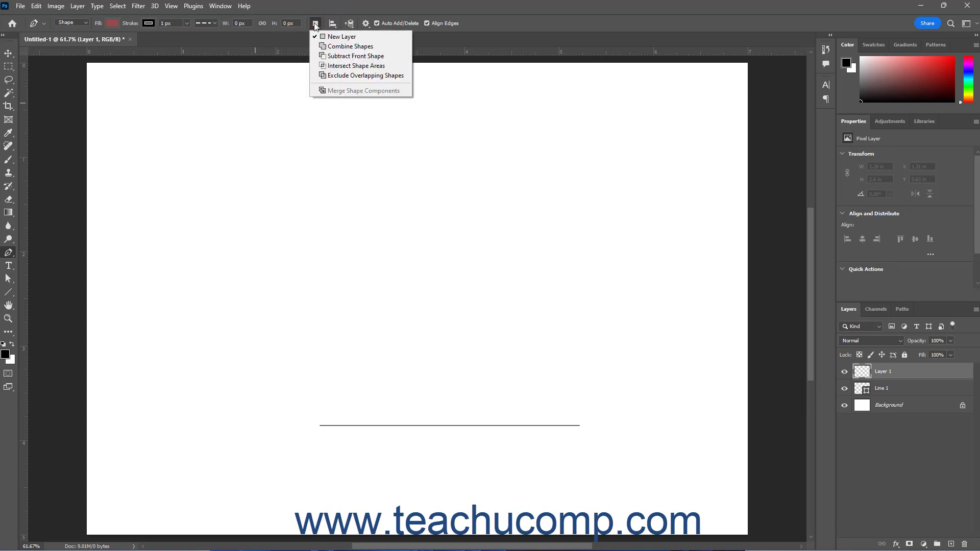
{"action": "left_click", "coordinate": [316, 24]}
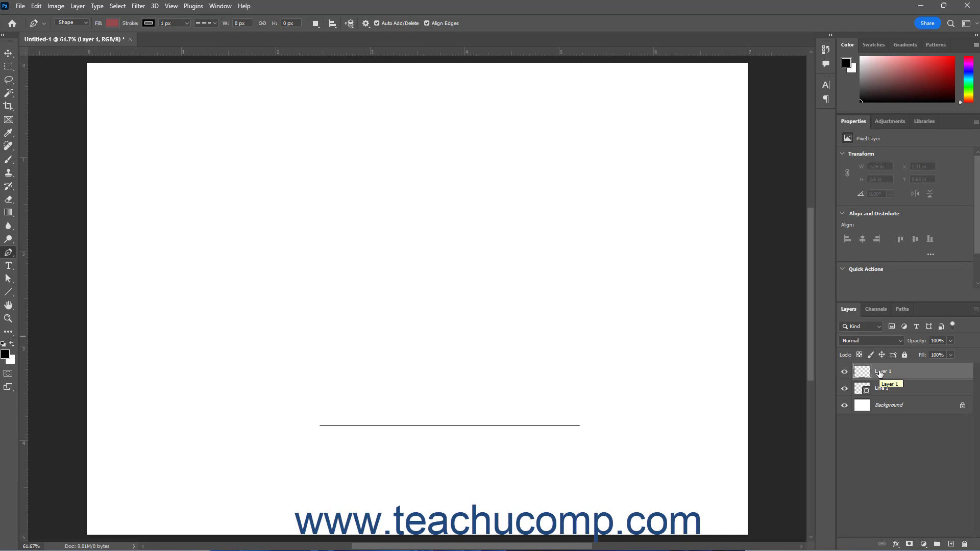
- Draw a closed, elongated hexagon shape about 1456 px wide and 236 px high across the upper canvas with the Pen tool
{"action": "left_click", "coordinate": [215, 116]}
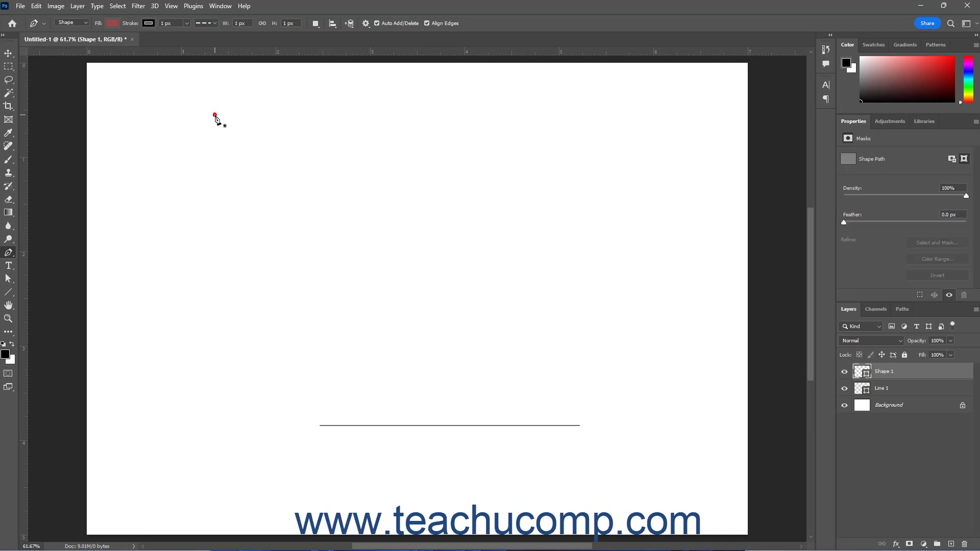
{"action": "left_click", "coordinate": [595, 115]}
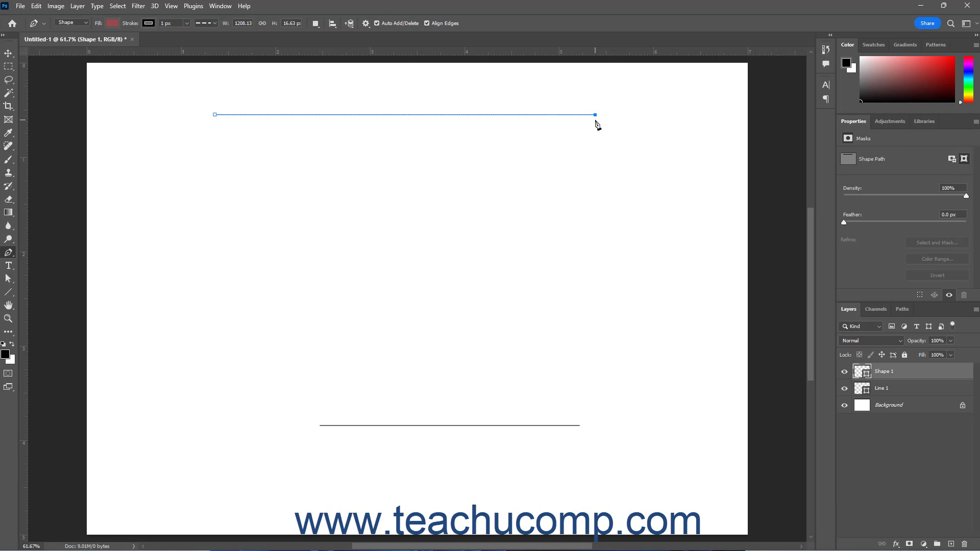
{"action": "left_click", "coordinate": [635, 155]}
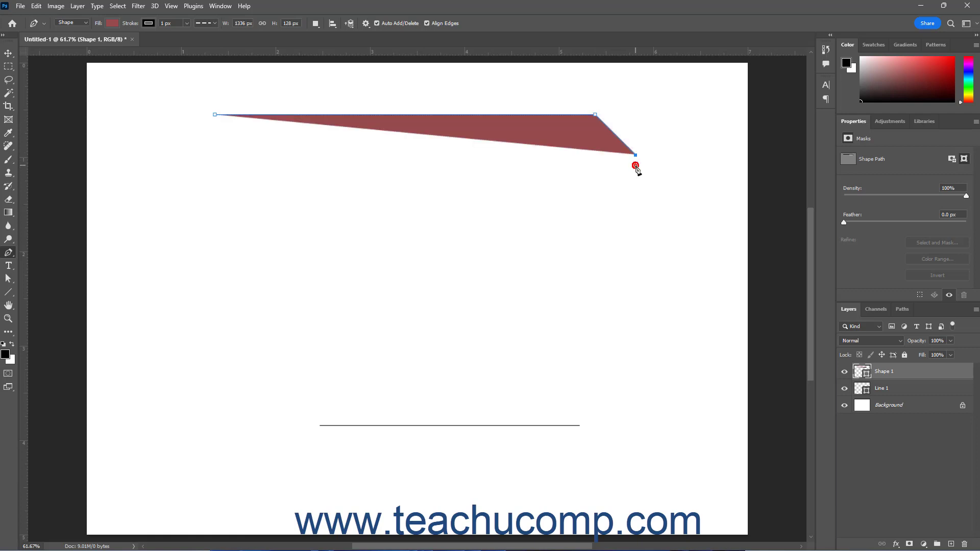
{"action": "left_click", "coordinate": [601, 189]}
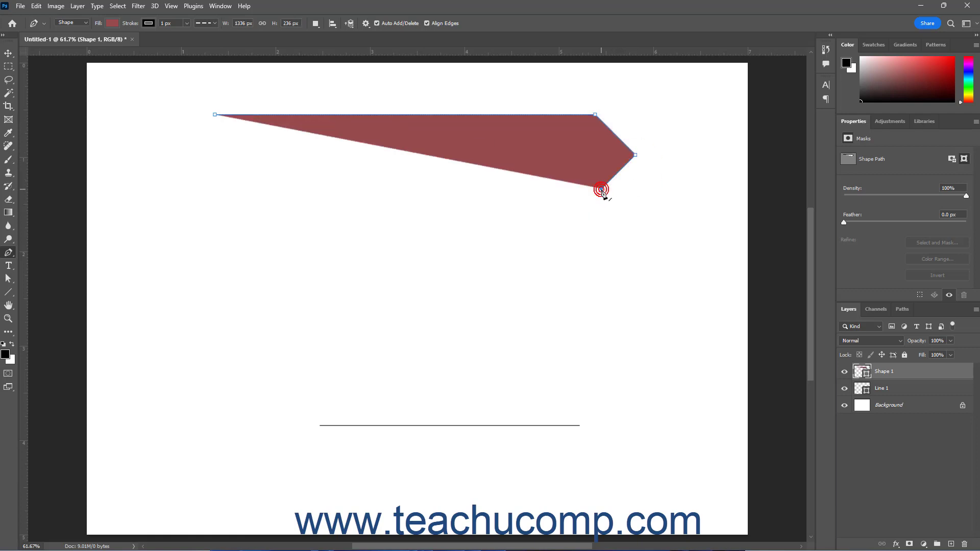
{"action": "left_click", "coordinate": [215, 189]}
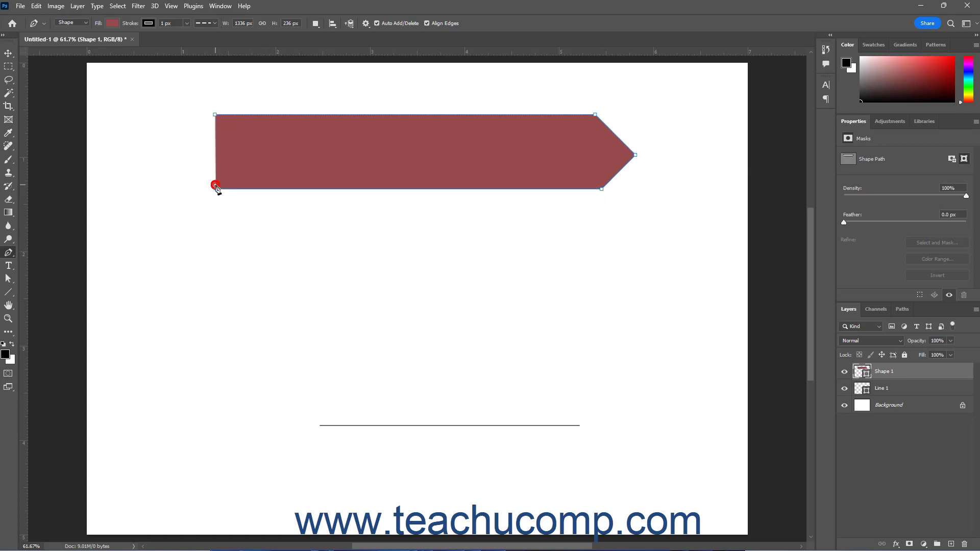
{"action": "left_click", "coordinate": [176, 152]}
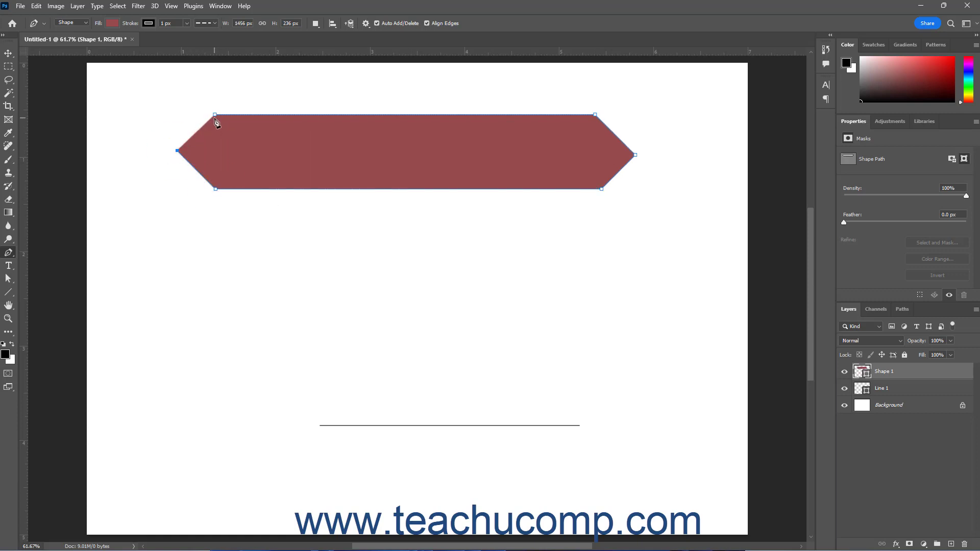
{"action": "left_click", "coordinate": [215, 116]}
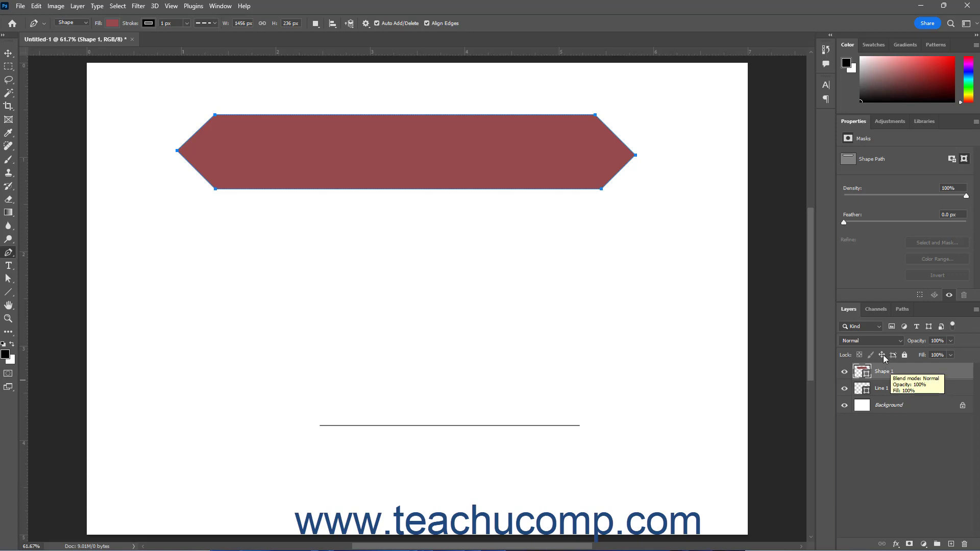
- Compare the document's listed paths with the hexagon's shape layer selected, with no layer selected, and with the shape layer reselected
{"action": "left_click", "coordinate": [901, 310]}
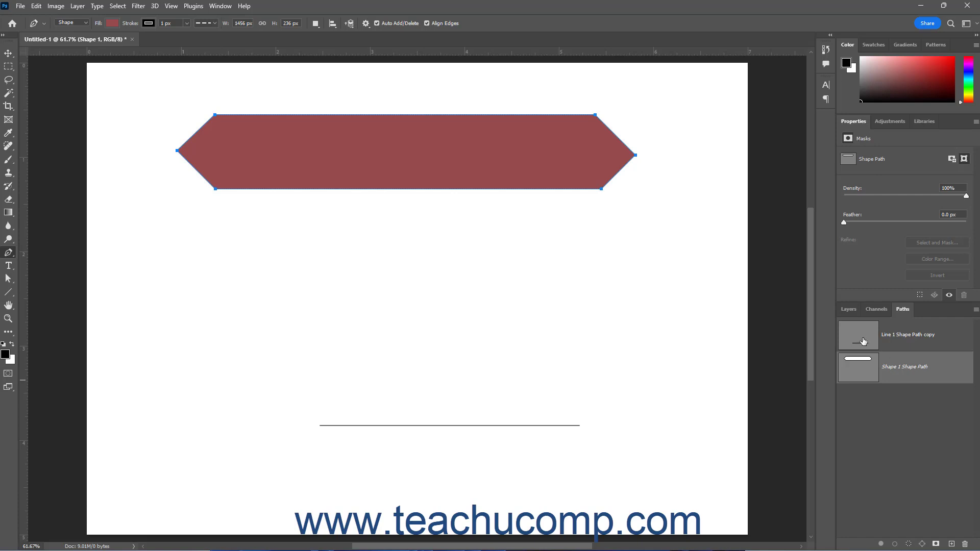
{"action": "left_click", "coordinate": [849, 310]}
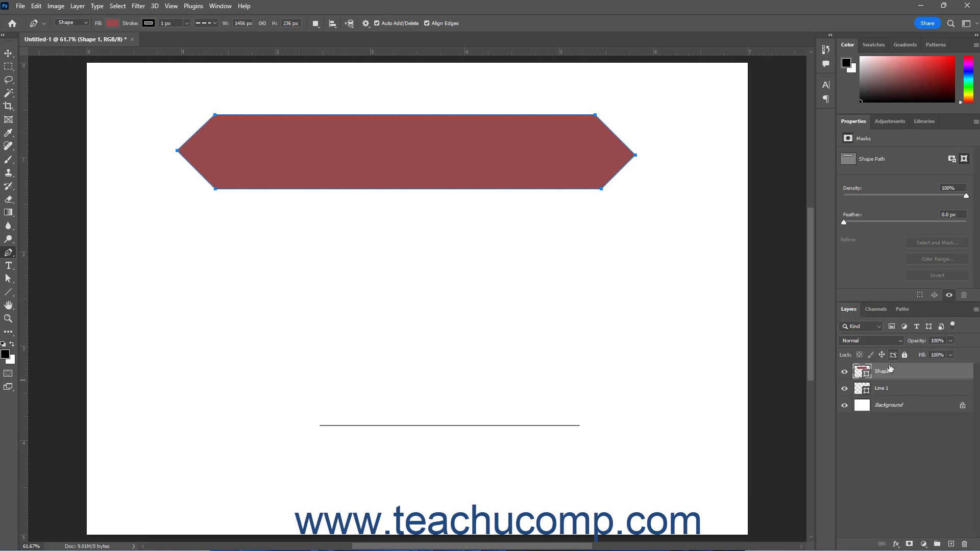
{"action": "left_click", "coordinate": [893, 463]}
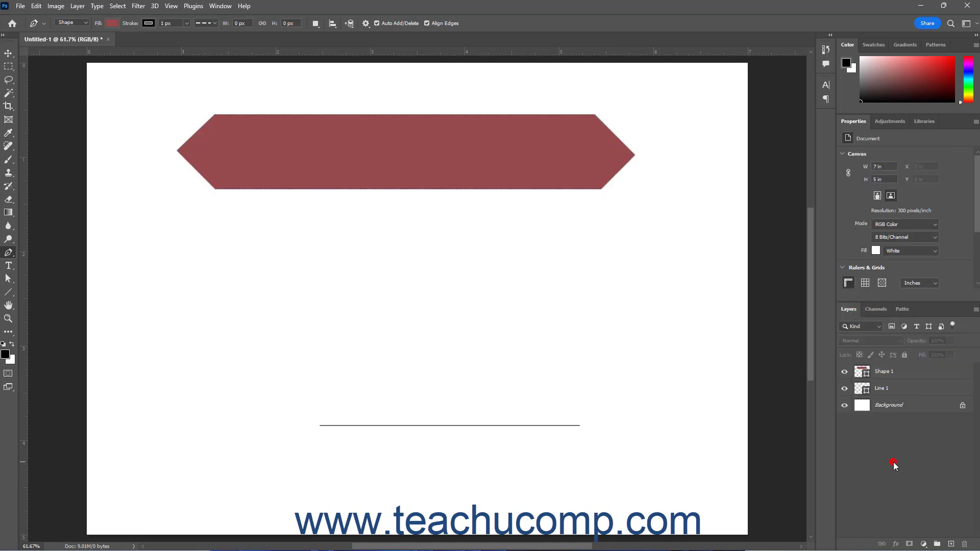
{"action": "left_click", "coordinate": [902, 309]}
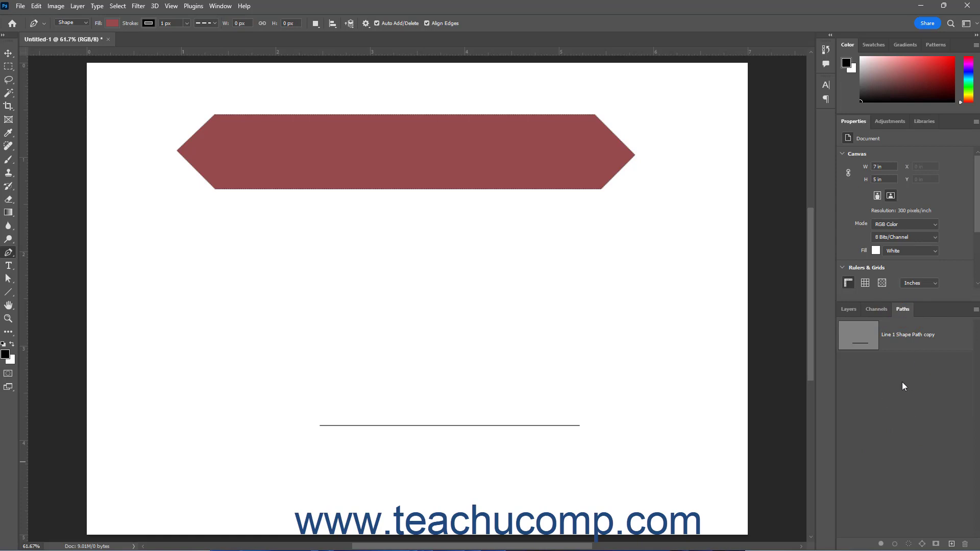
{"action": "left_click", "coordinate": [852, 312]}
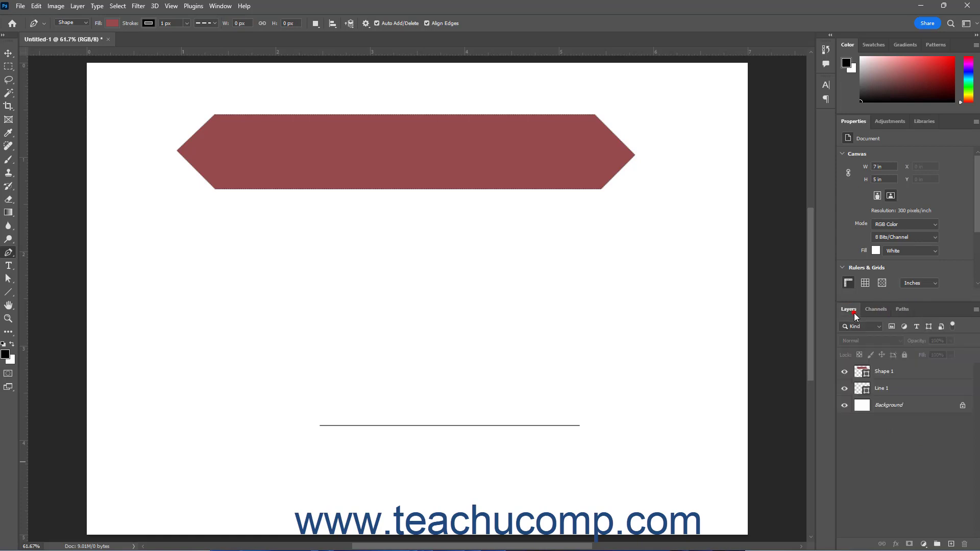
{"action": "left_click", "coordinate": [901, 376]}
{"action": "left_click", "coordinate": [902, 309]}
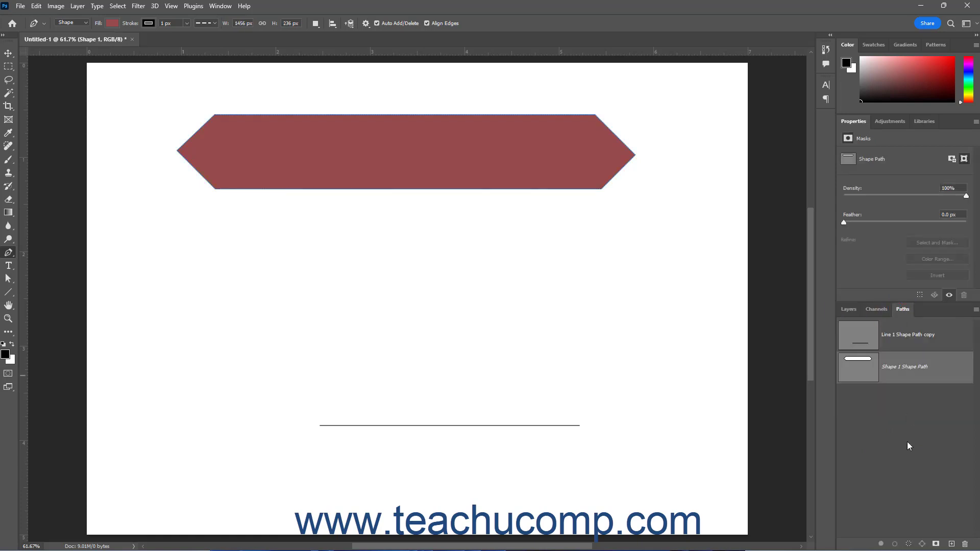